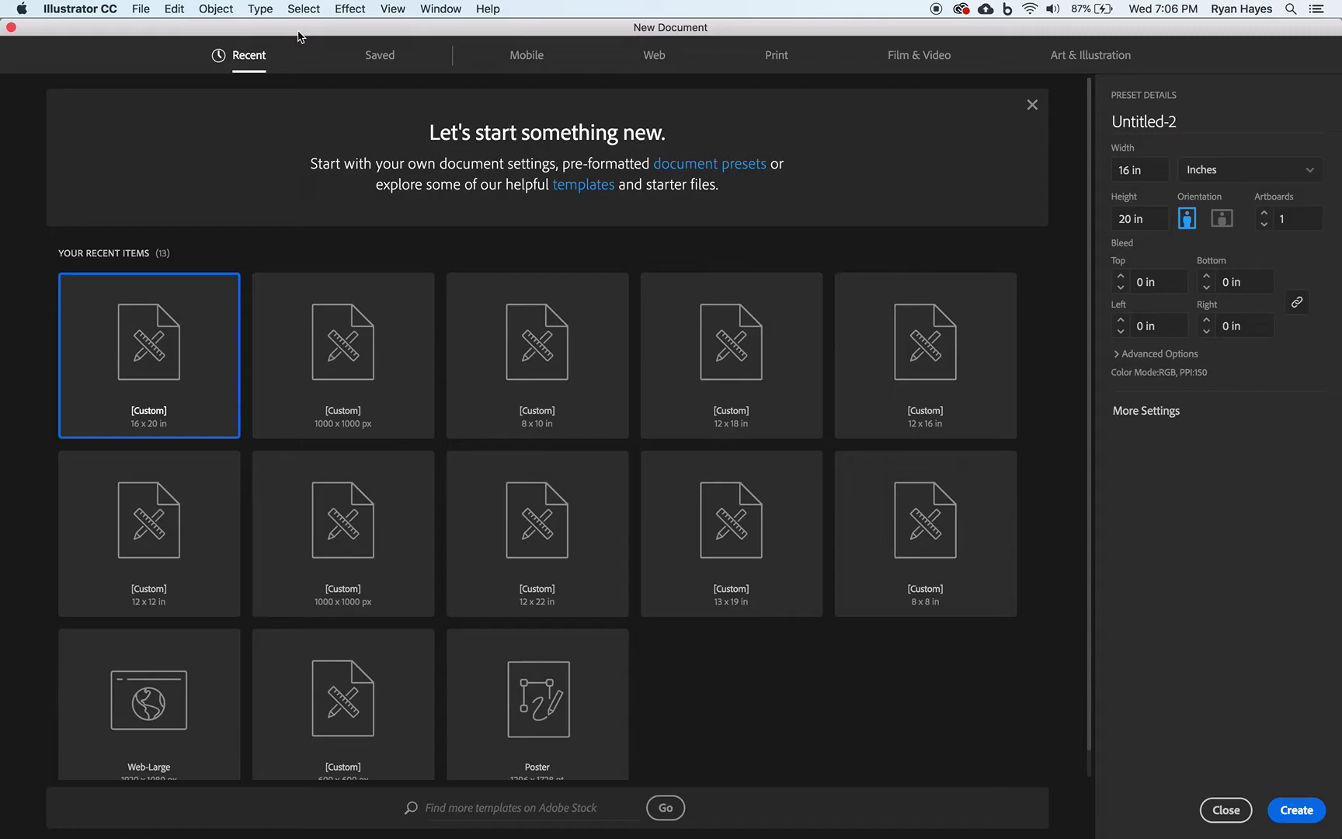
- Name the Art & Illustration document p1_hayesr_vectorPortrait and set its units to Inches
{"action": "left_click", "coordinate": [1072, 61]}
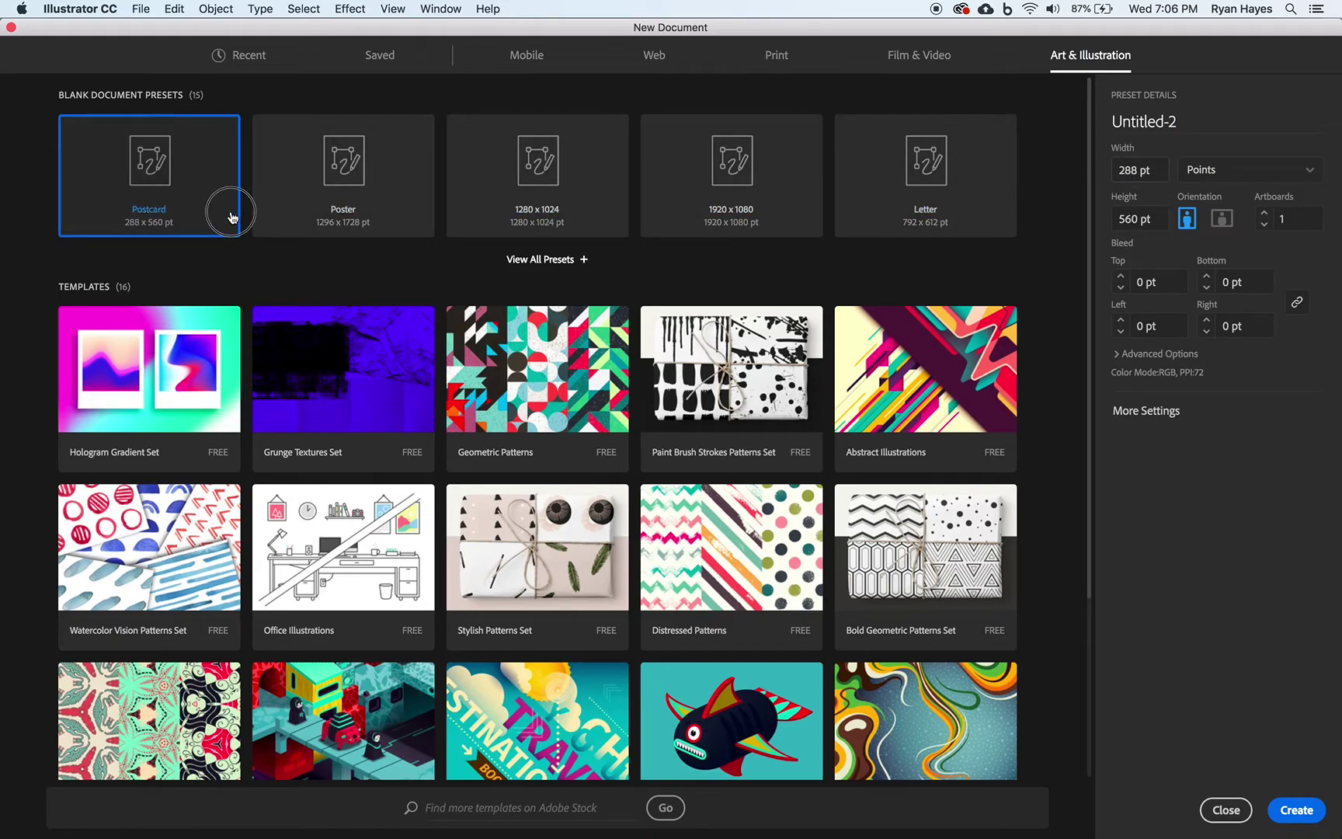
{"action": "left_click", "coordinate": [1151, 122]}
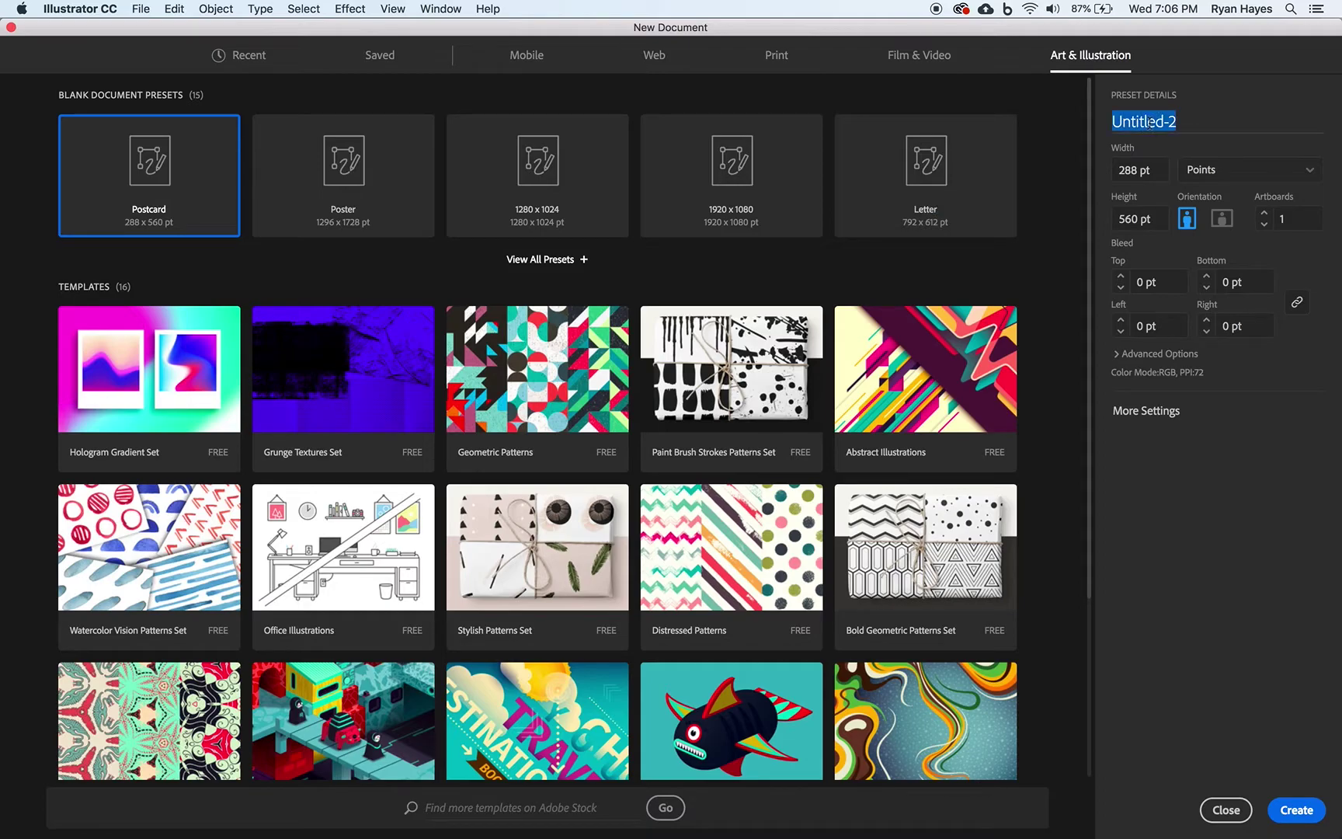
{"action": "type", "text": "p"}
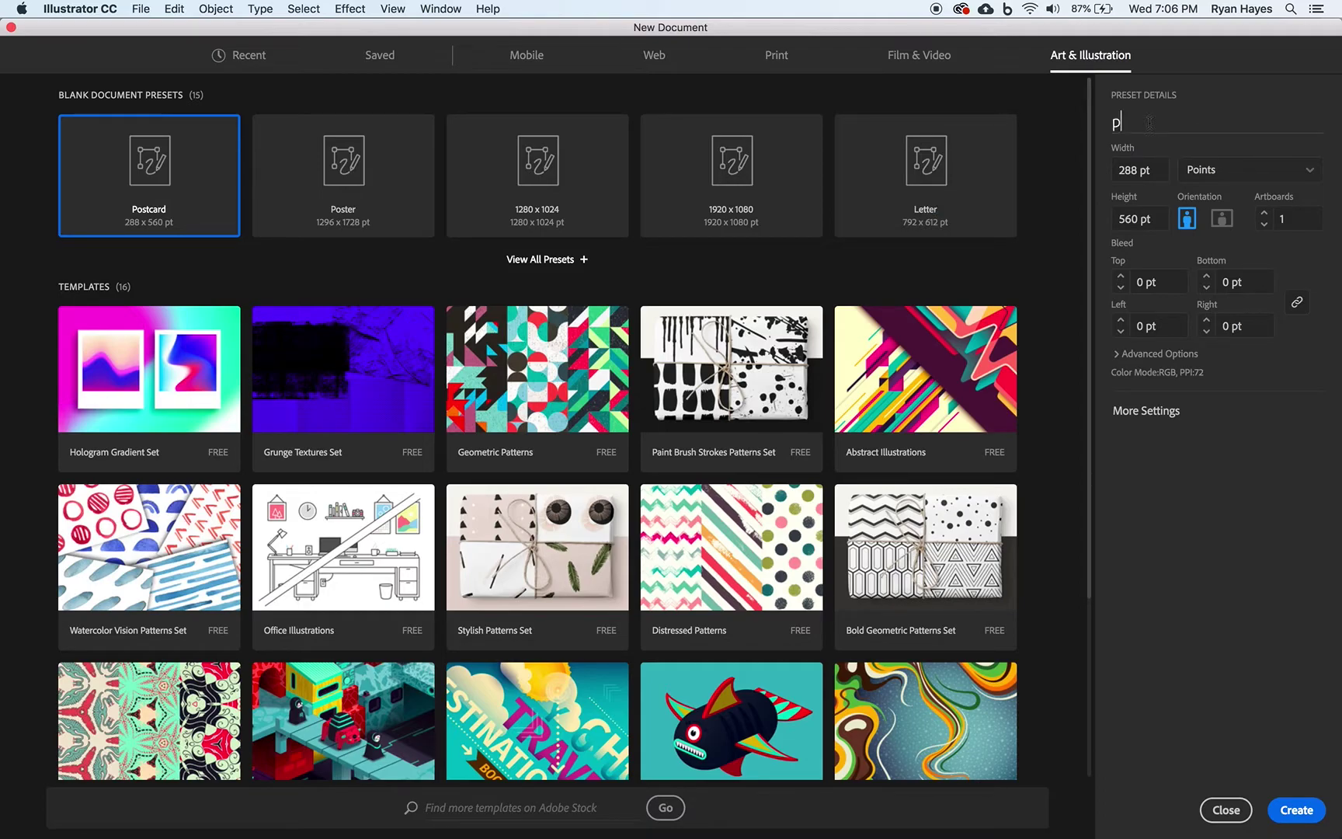
{"action": "type", "text": "1_hayesr_vectorPort"}
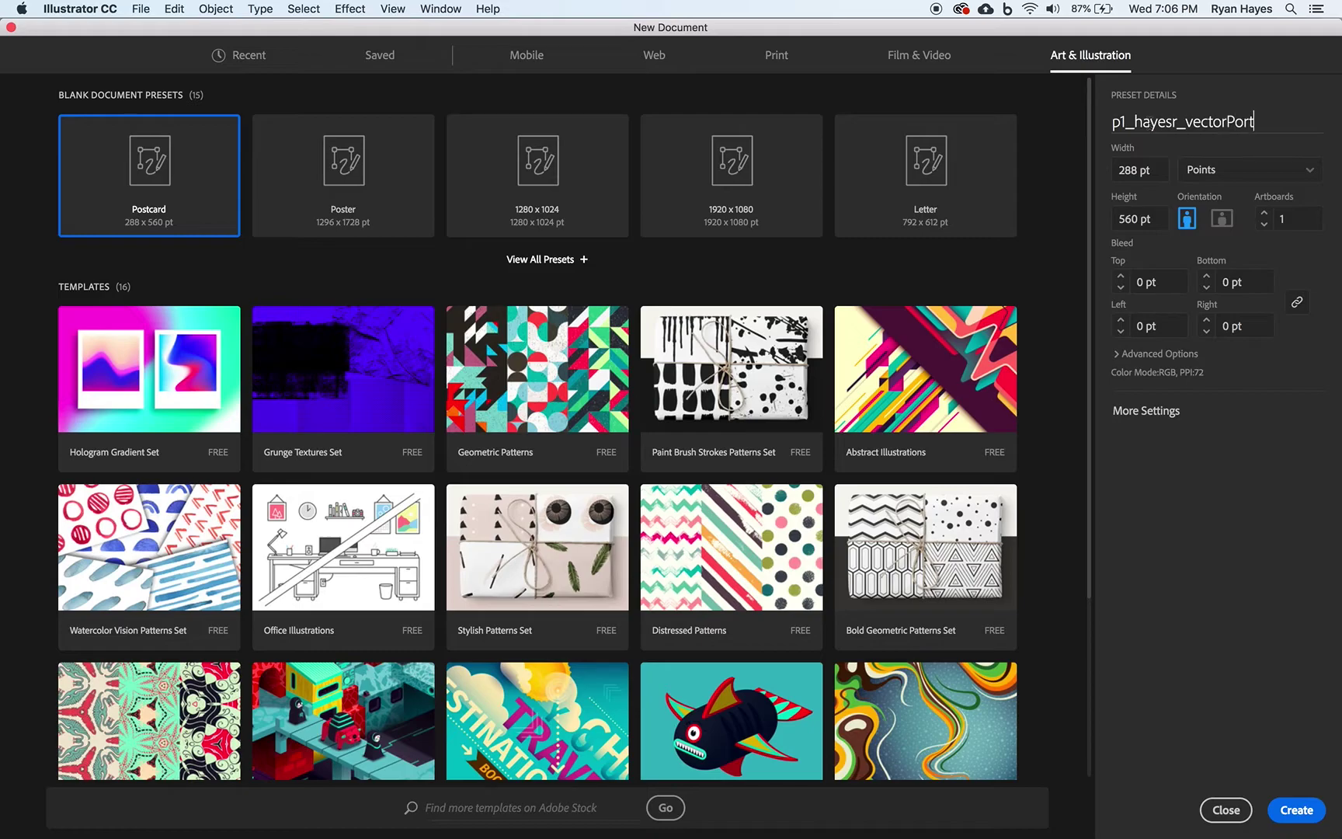
{"action": "type", "text": "rait"}
{"action": "left_click", "coordinate": [1271, 177]}
{"action": "left_click", "coordinate": [1201, 254]}
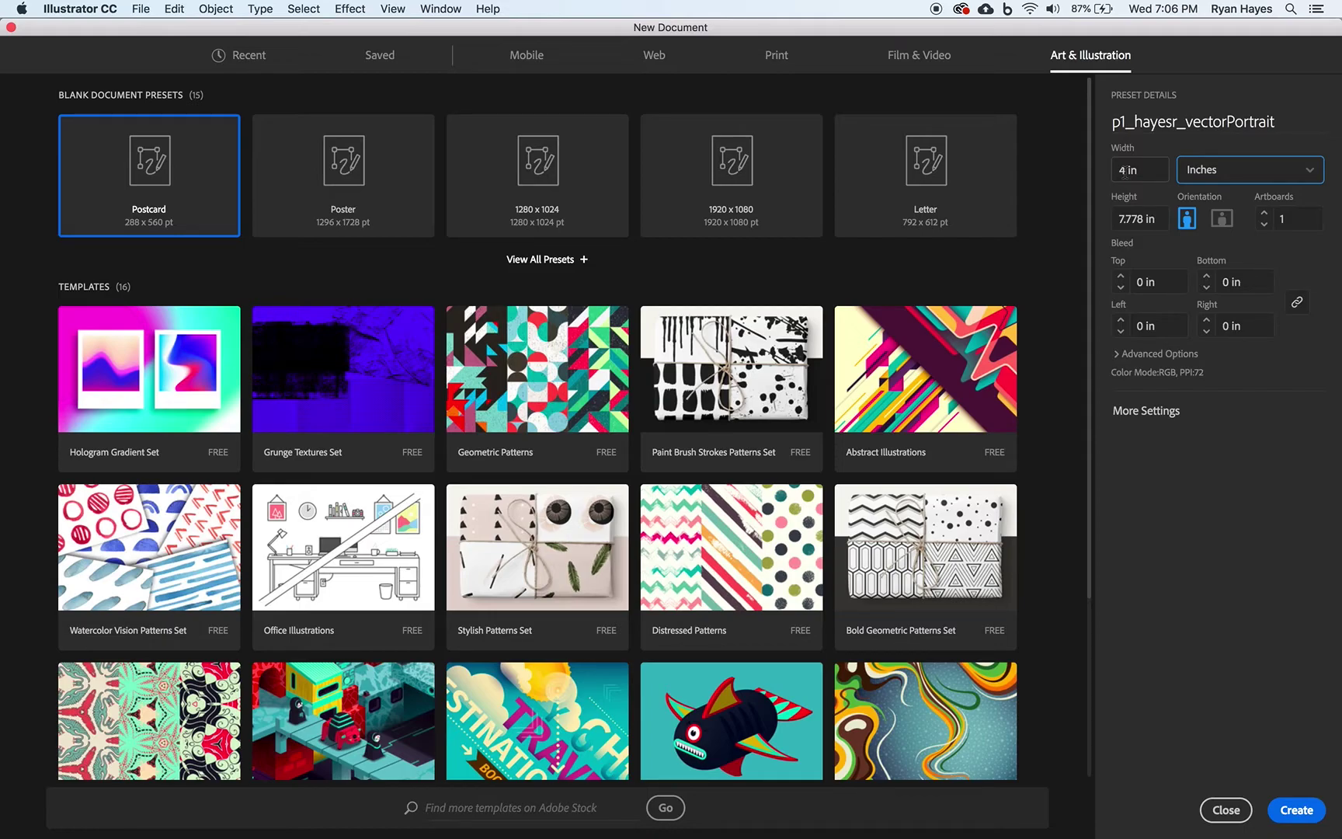
- Set width 16 and height 20 inches, then create the document
{"action": "left_click_drag", "start_coordinate": [1123, 173], "coordinate": [1102, 177]}
{"action": "type", "text": "16"}
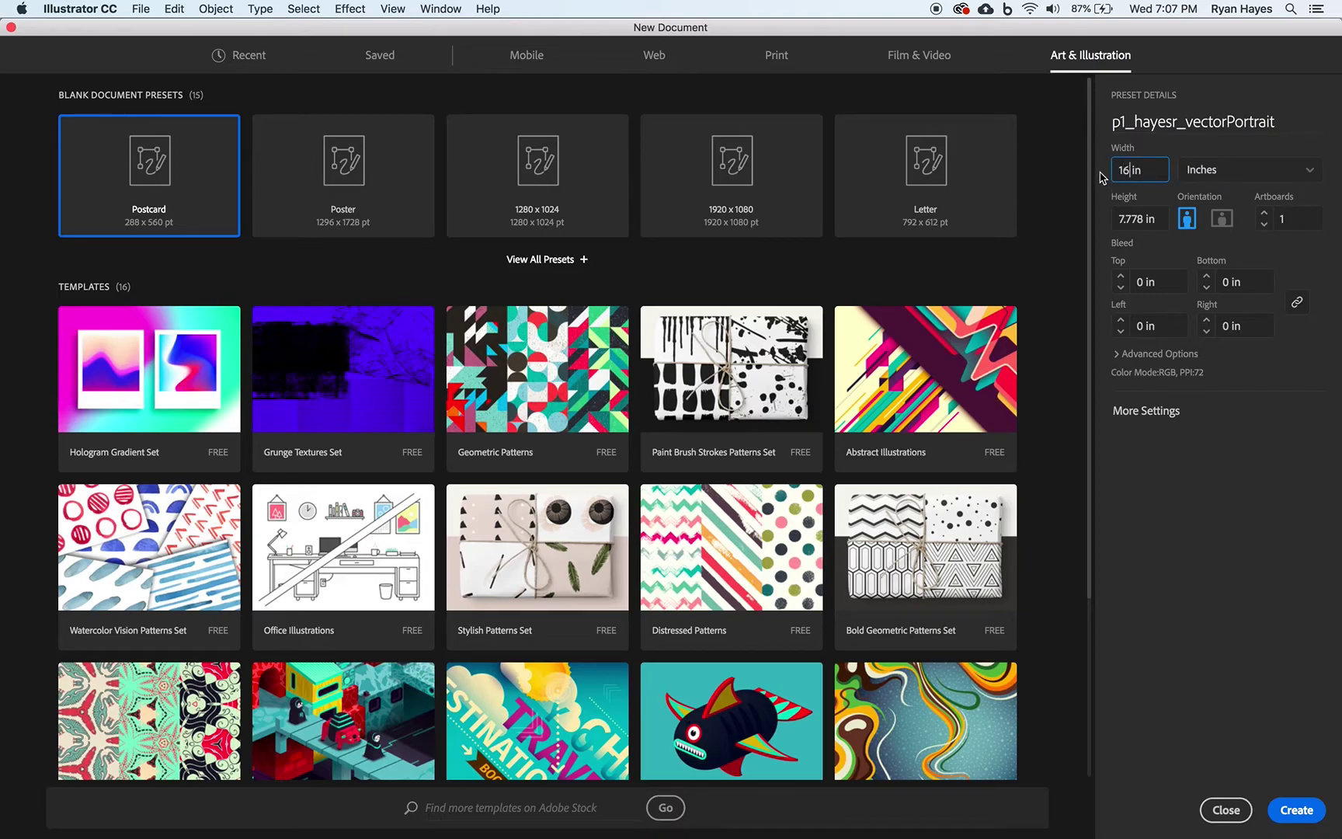
{"action": "left_click_drag", "start_coordinate": [1138, 219], "coordinate": [1103, 225]}
{"action": "type", "text": "20"}
{"action": "key", "text": "Tab"}
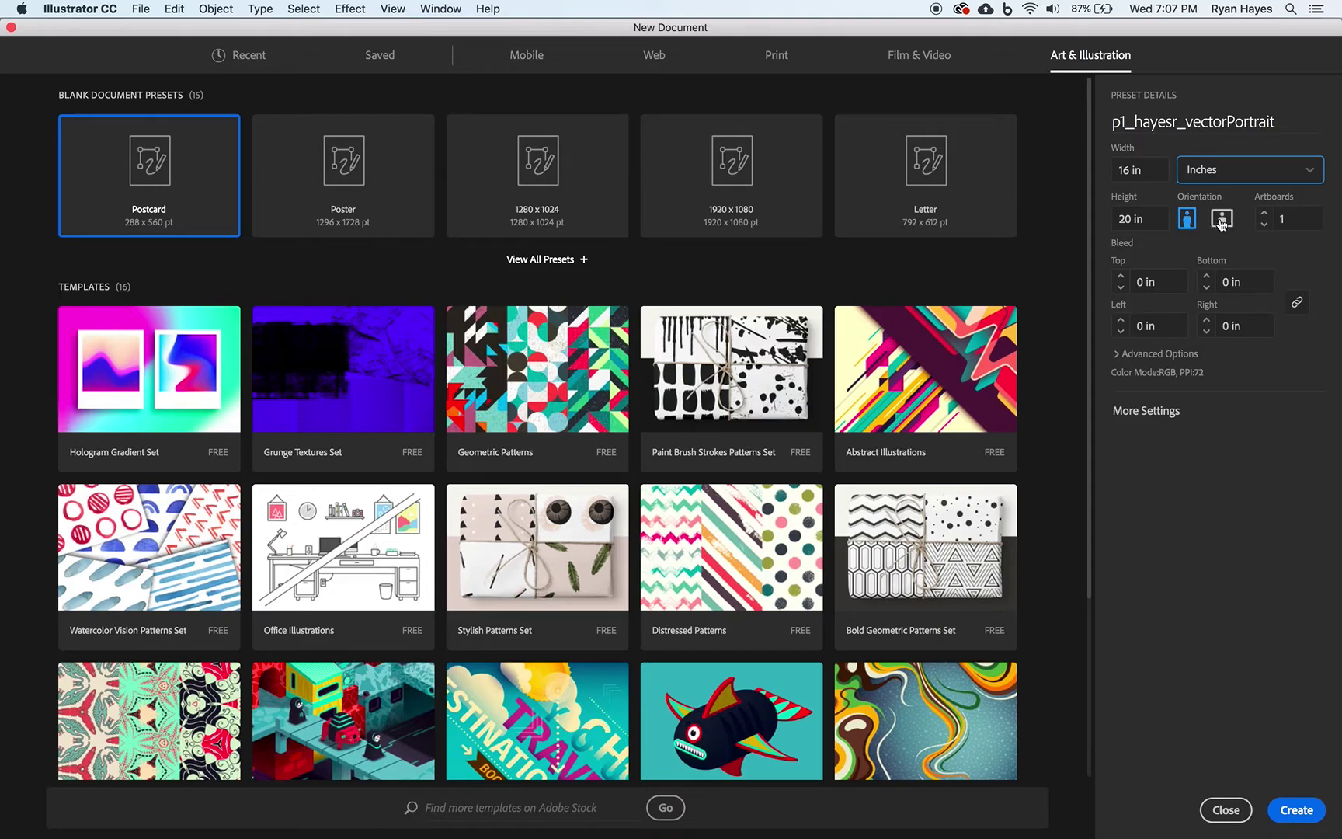
{"action": "left_click", "coordinate": [1292, 813]}
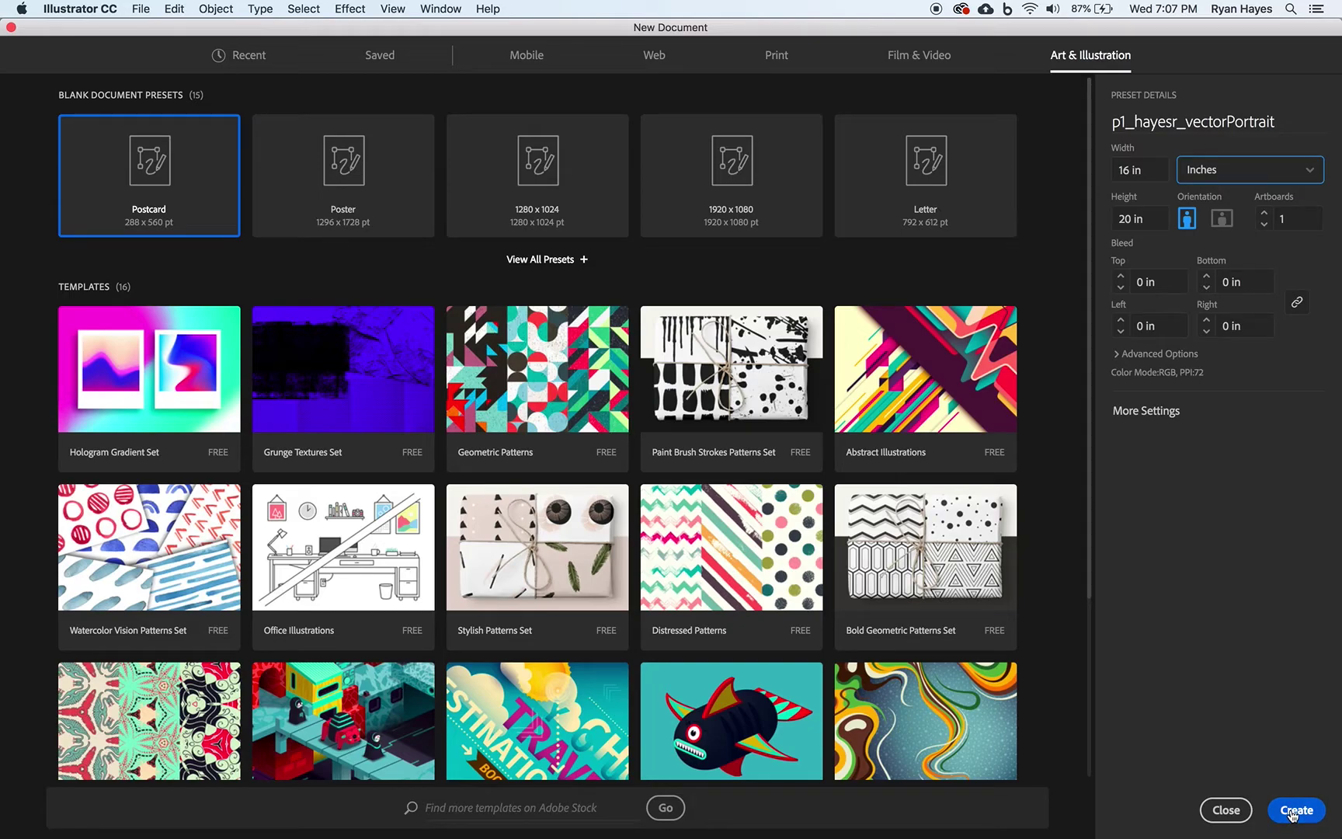
{"action": "left_click", "coordinate": [1292, 813]}
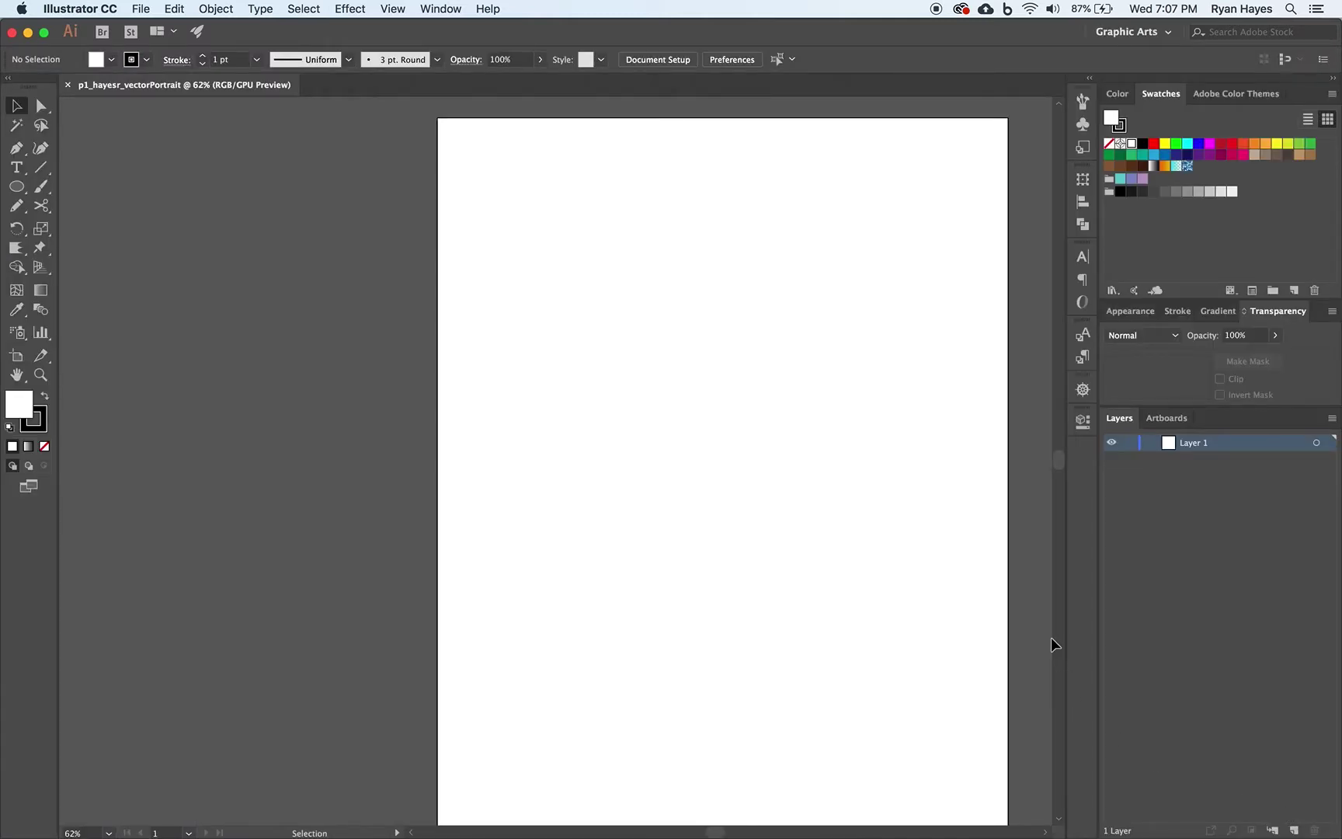
{"action": "scroll", "coordinate": [1054, 644], "scroll_direction": "right", "scroll_amount": 5}
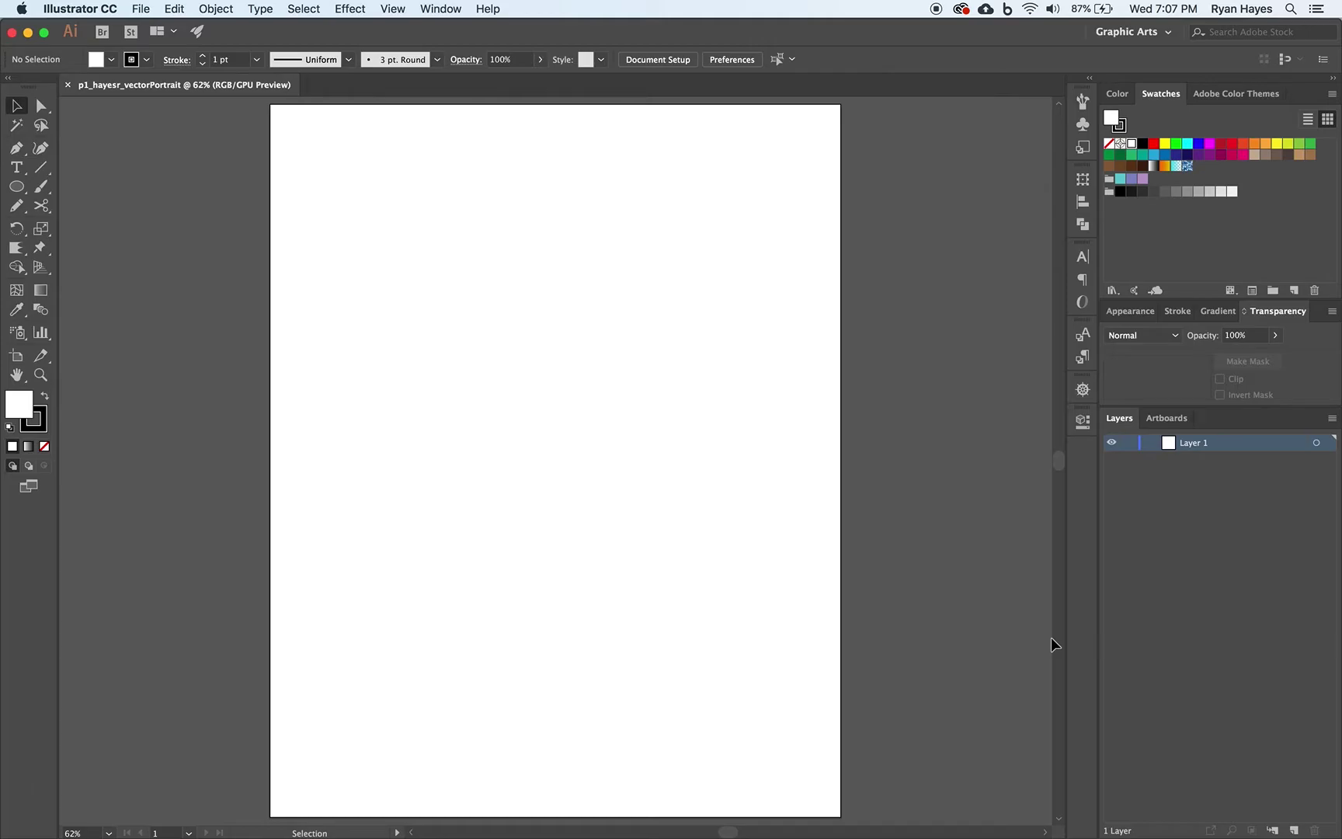
- Place MrsHayes.jpg from the Desktop's Vector Portrait folder via File > Place
{"action": "left_click", "coordinate": [140, 9]}
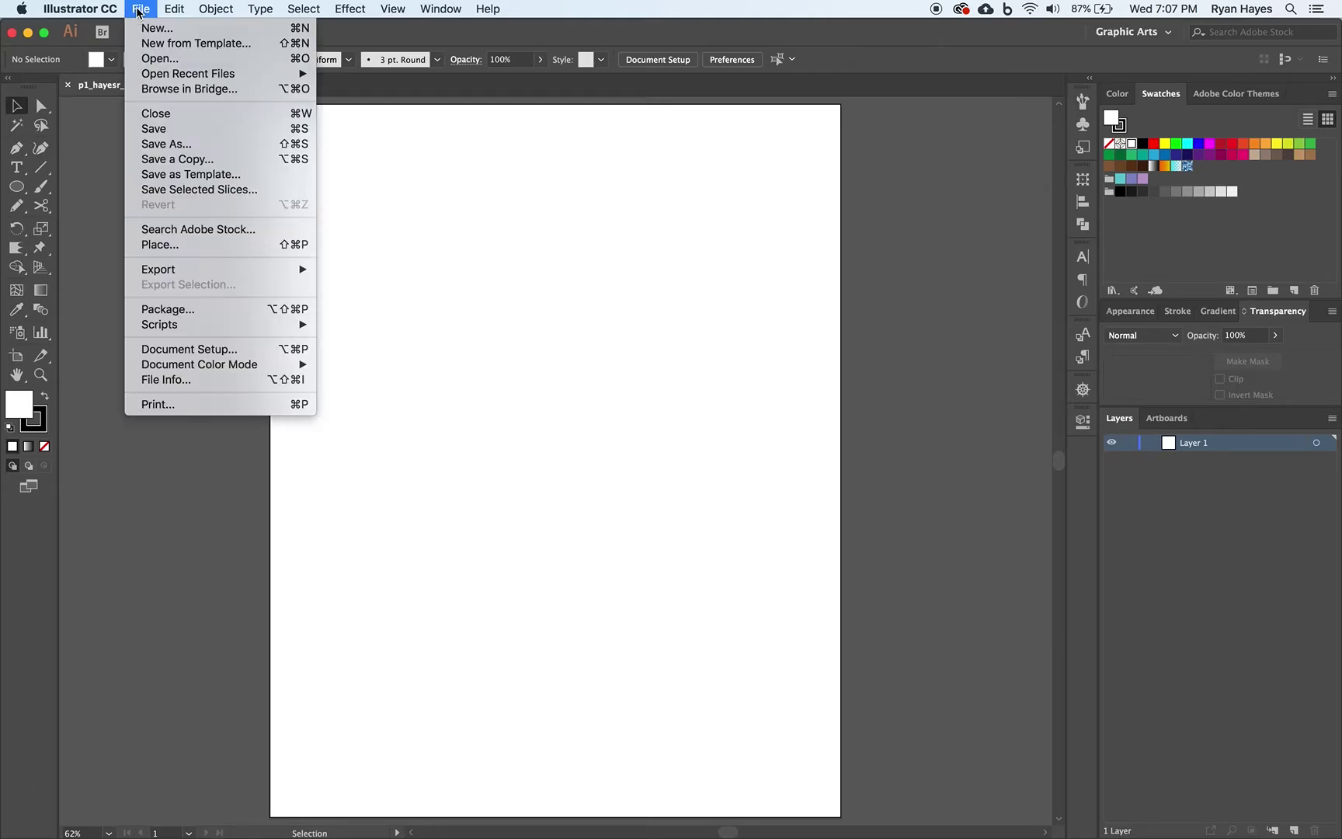
{"action": "left_click", "coordinate": [171, 245]}
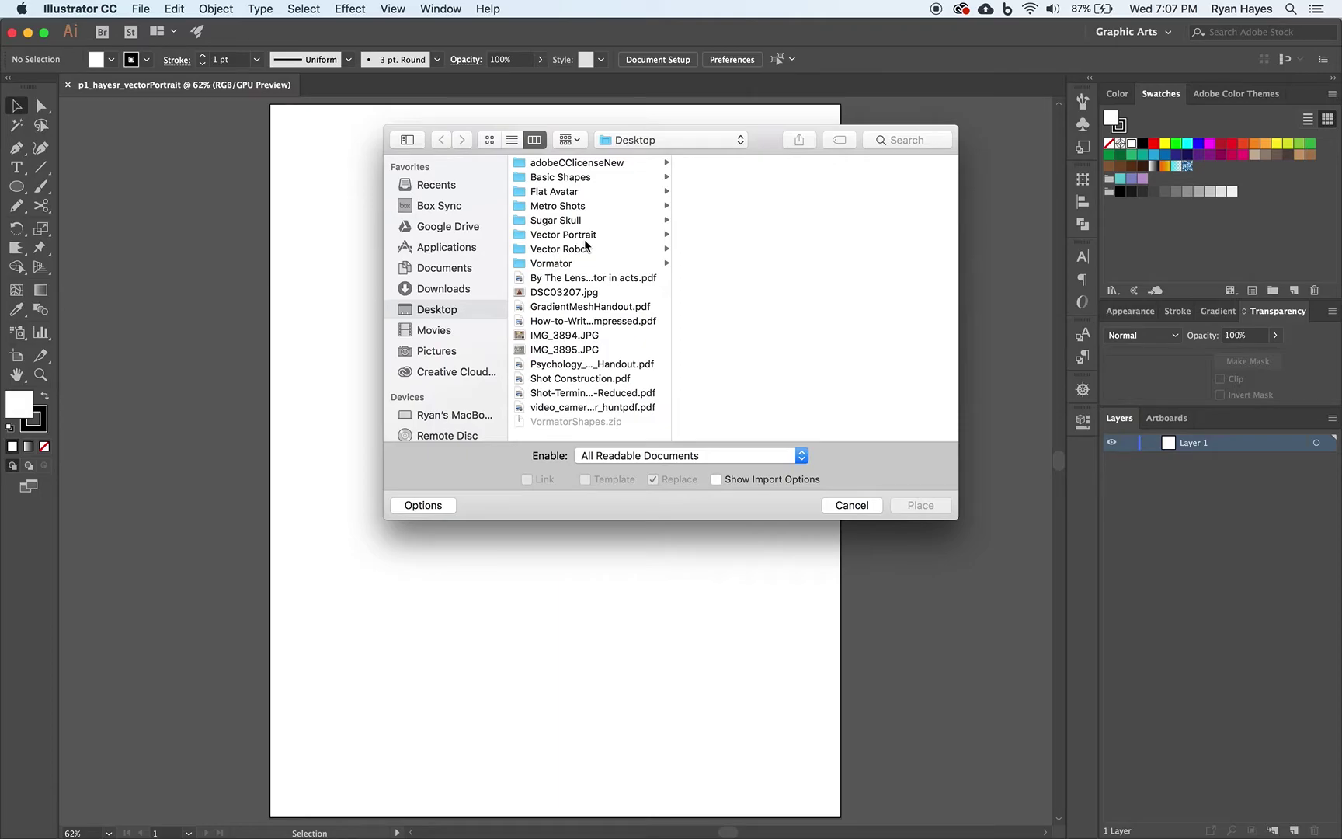
{"action": "left_click", "coordinate": [564, 238]}
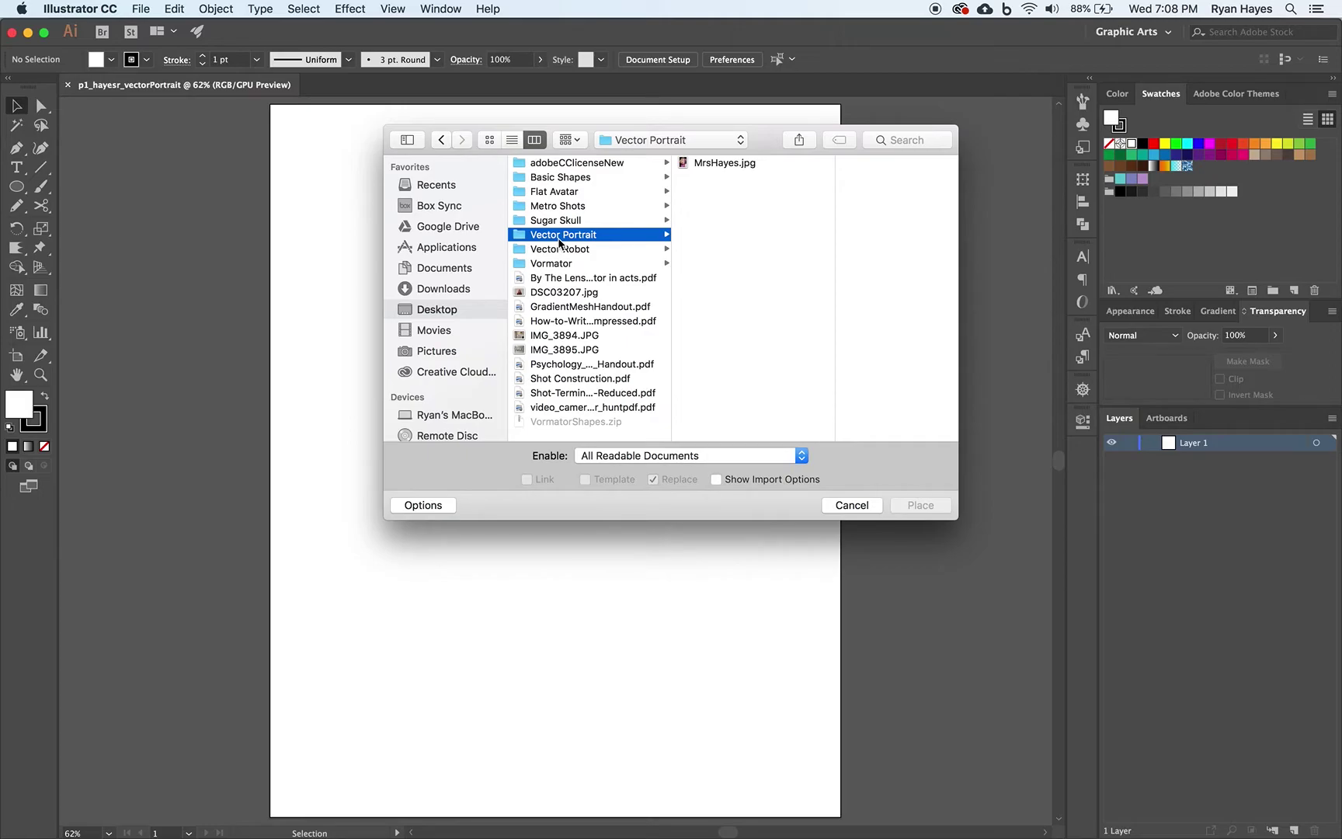
{"action": "left_click", "coordinate": [724, 166]}
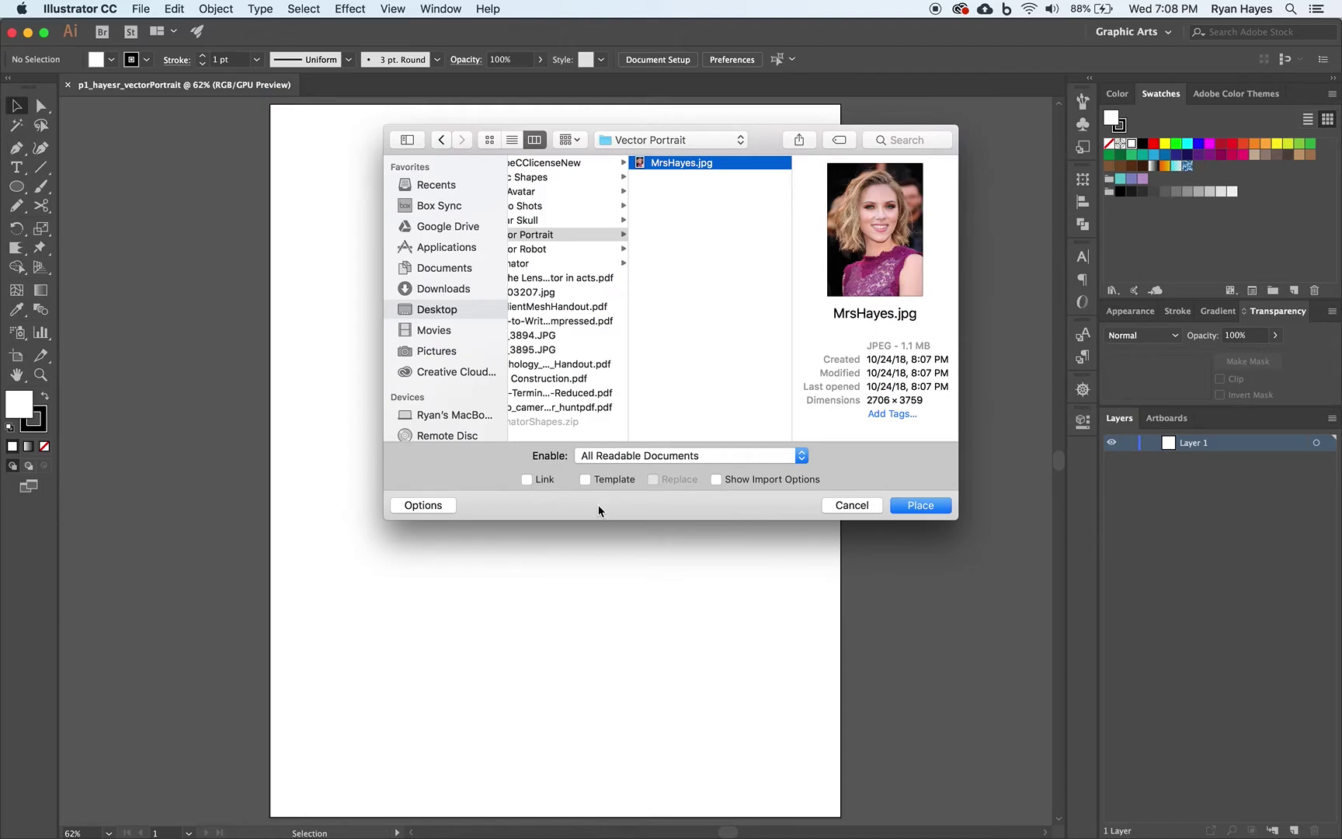
{"action": "left_click", "coordinate": [919, 506]}
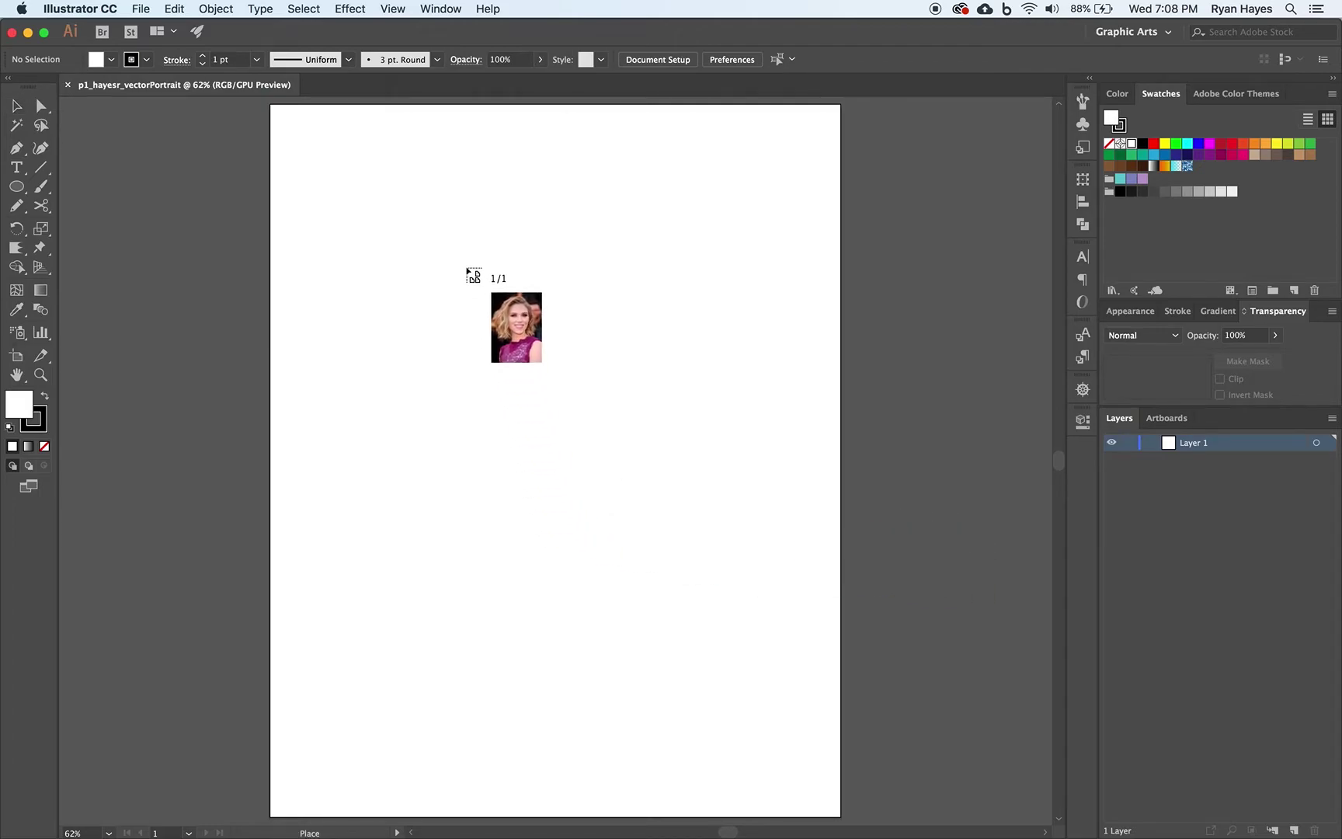
- Drop the MrsHayes.jpg photo onto the artboard and zoom out to see the whole page
{"action": "left_click", "coordinate": [432, 248]}
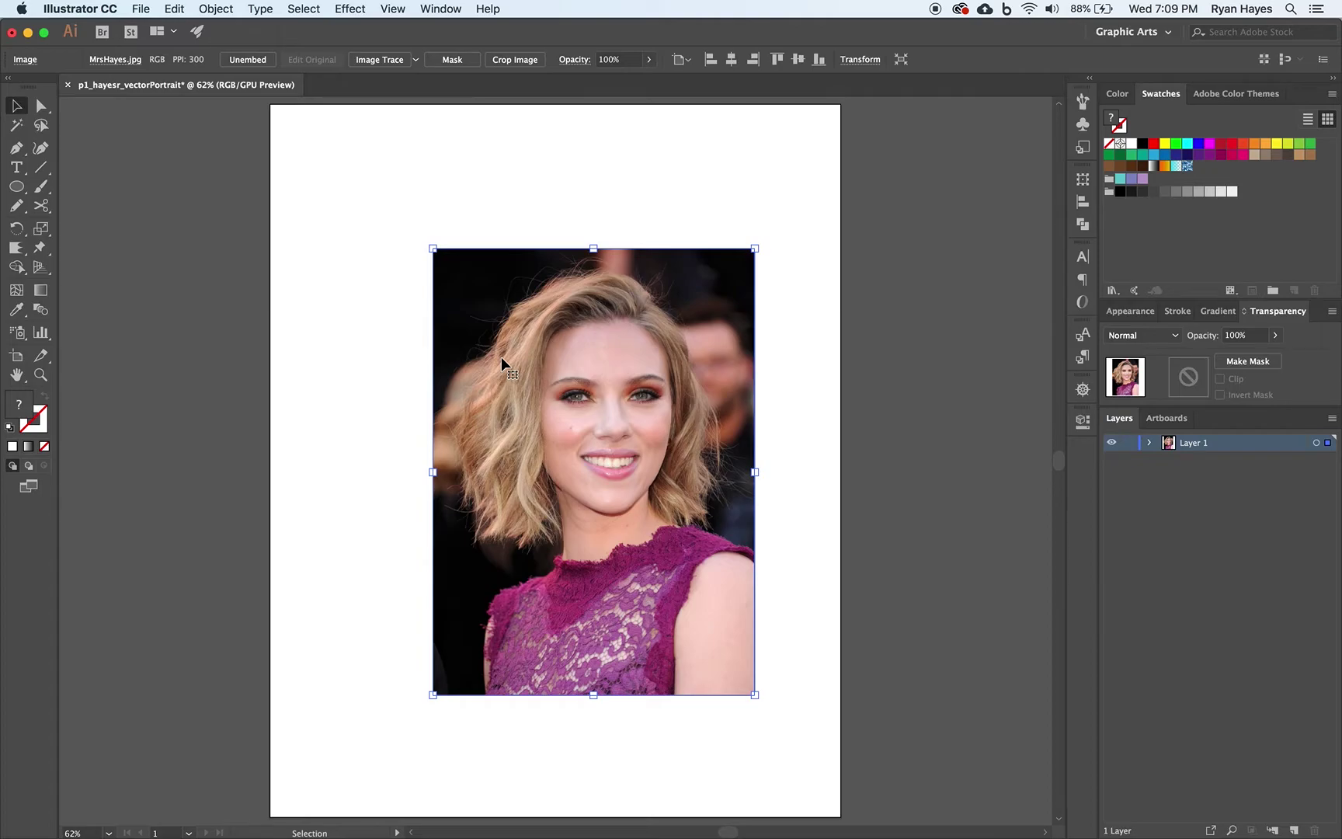
{"action": "key", "text": "a"}
{"action": "key", "text": "super+minus"}
{"action": "key", "text": "super+minus"}
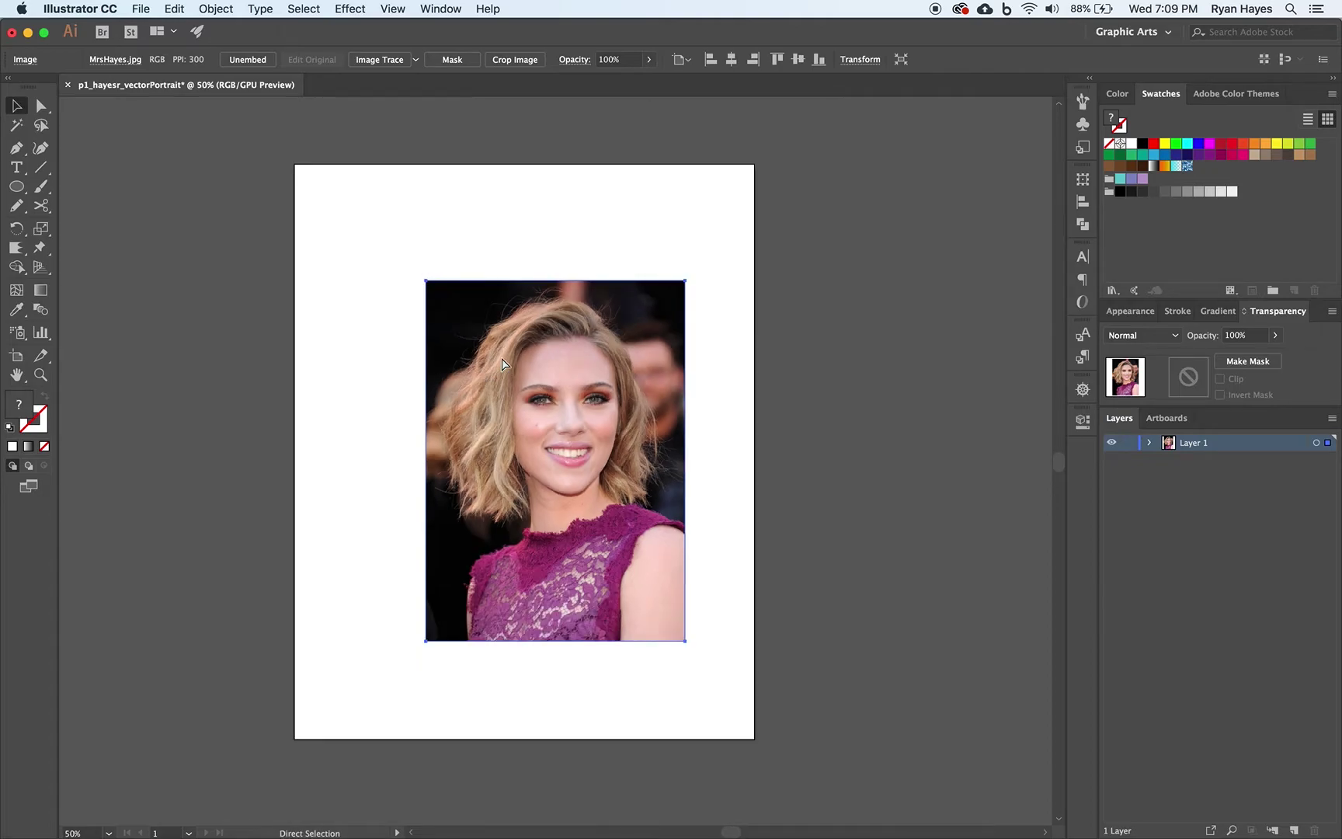
{"action": "key", "text": "v"}
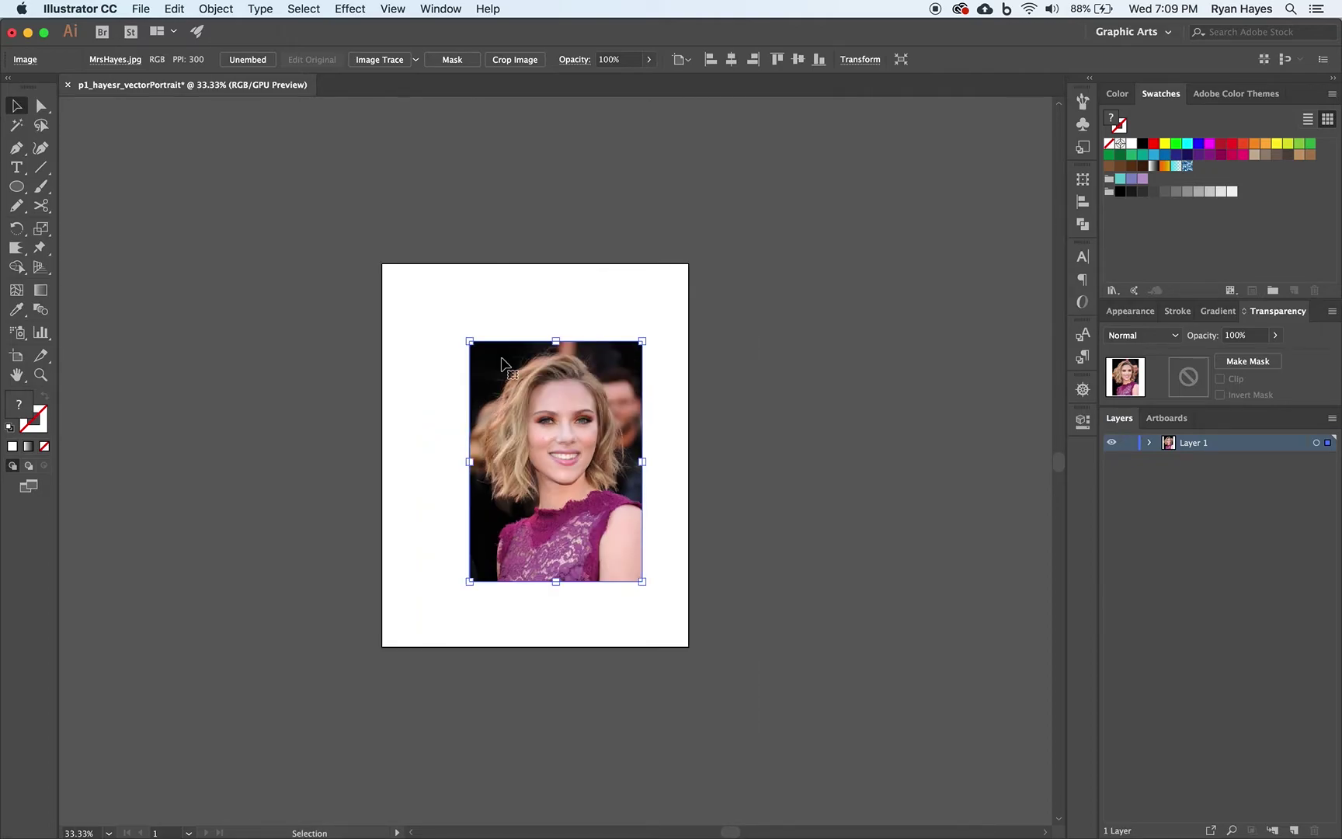
- Align the photo to the artboard's top-left, scale it proportionally to fill the page, and fit to window
{"action": "left_click_drag", "start_coordinate": [506, 361], "coordinate": [402, 311]}
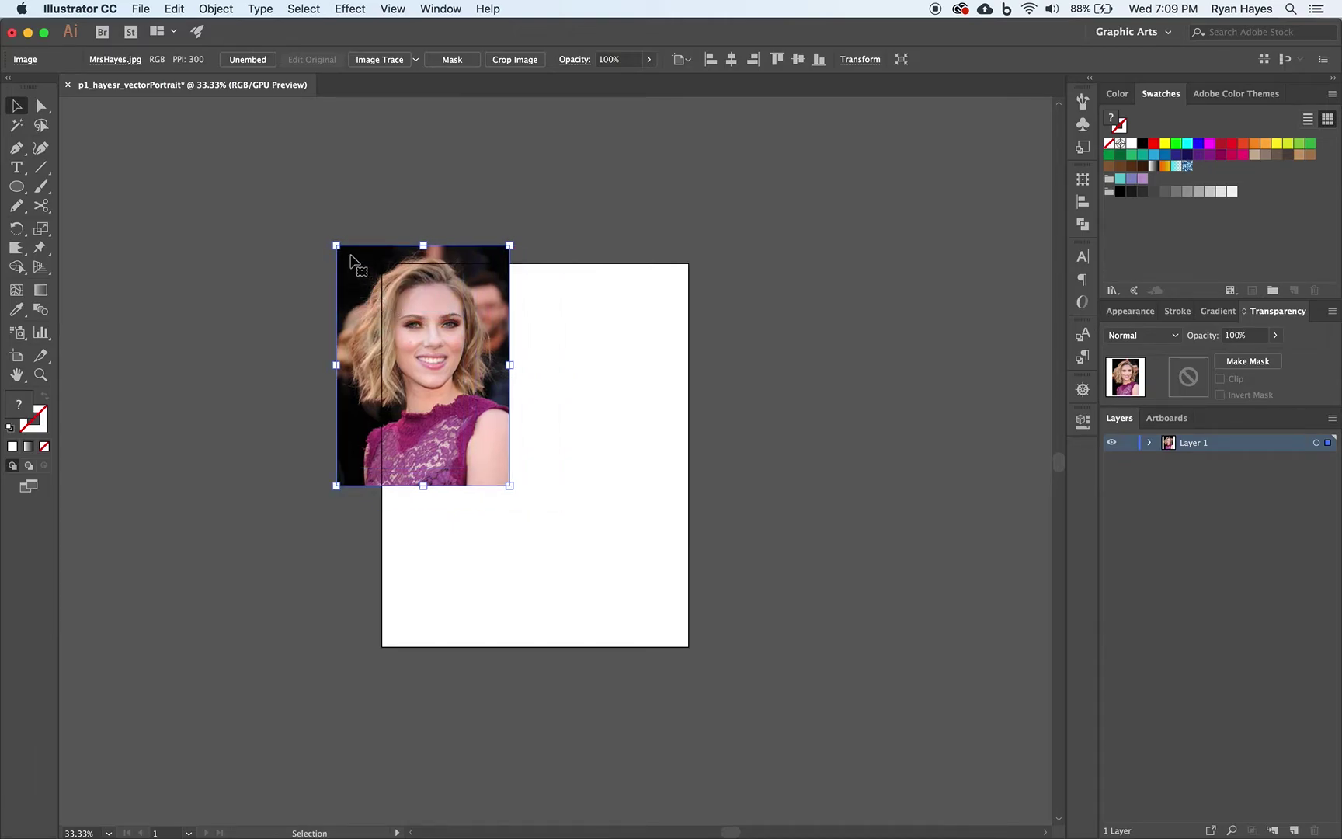
{"action": "left_click_drag", "start_coordinate": [368, 304], "coordinate": [410, 319]}
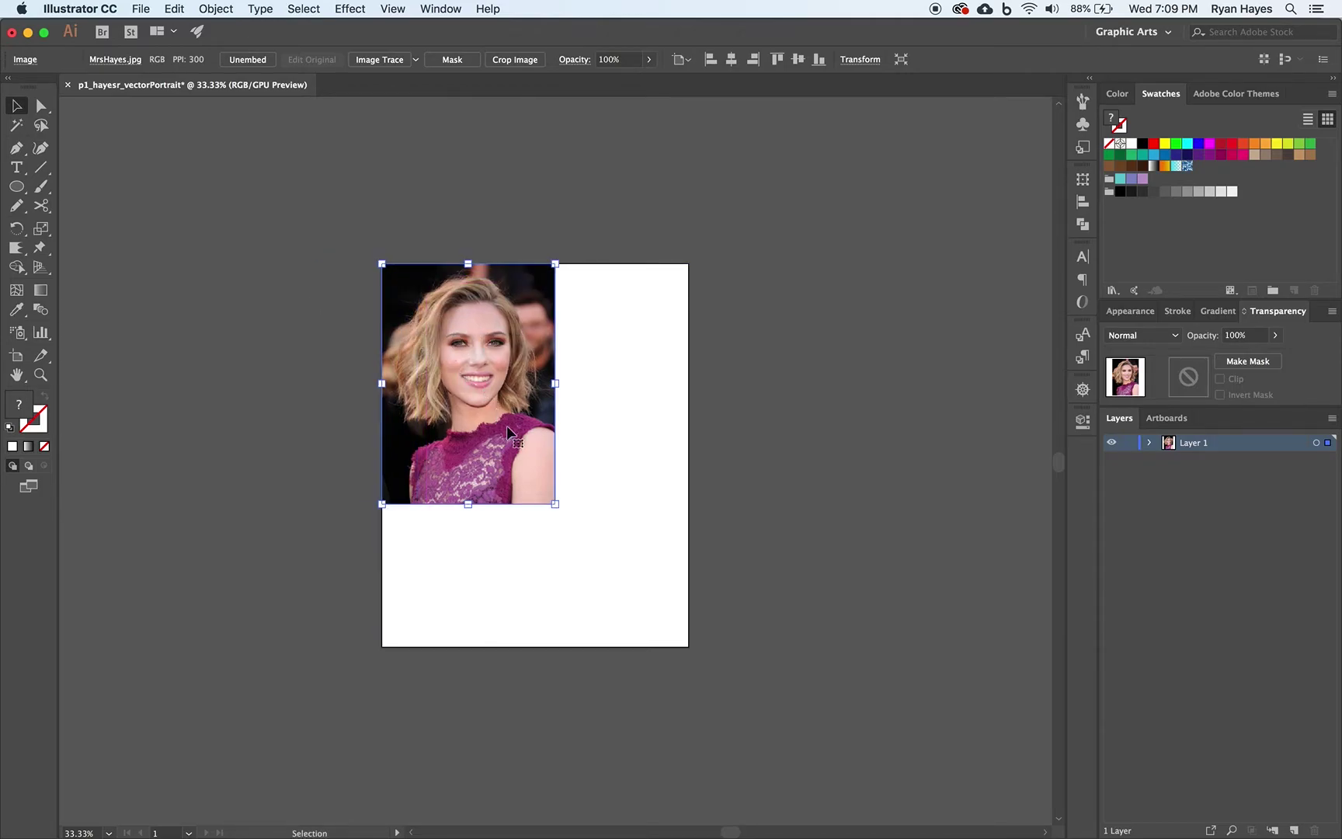
{"action": "key", "text": "shift"}
{"action": "left_click_drag", "start_coordinate": [556, 502], "coordinate": [785, 690]}
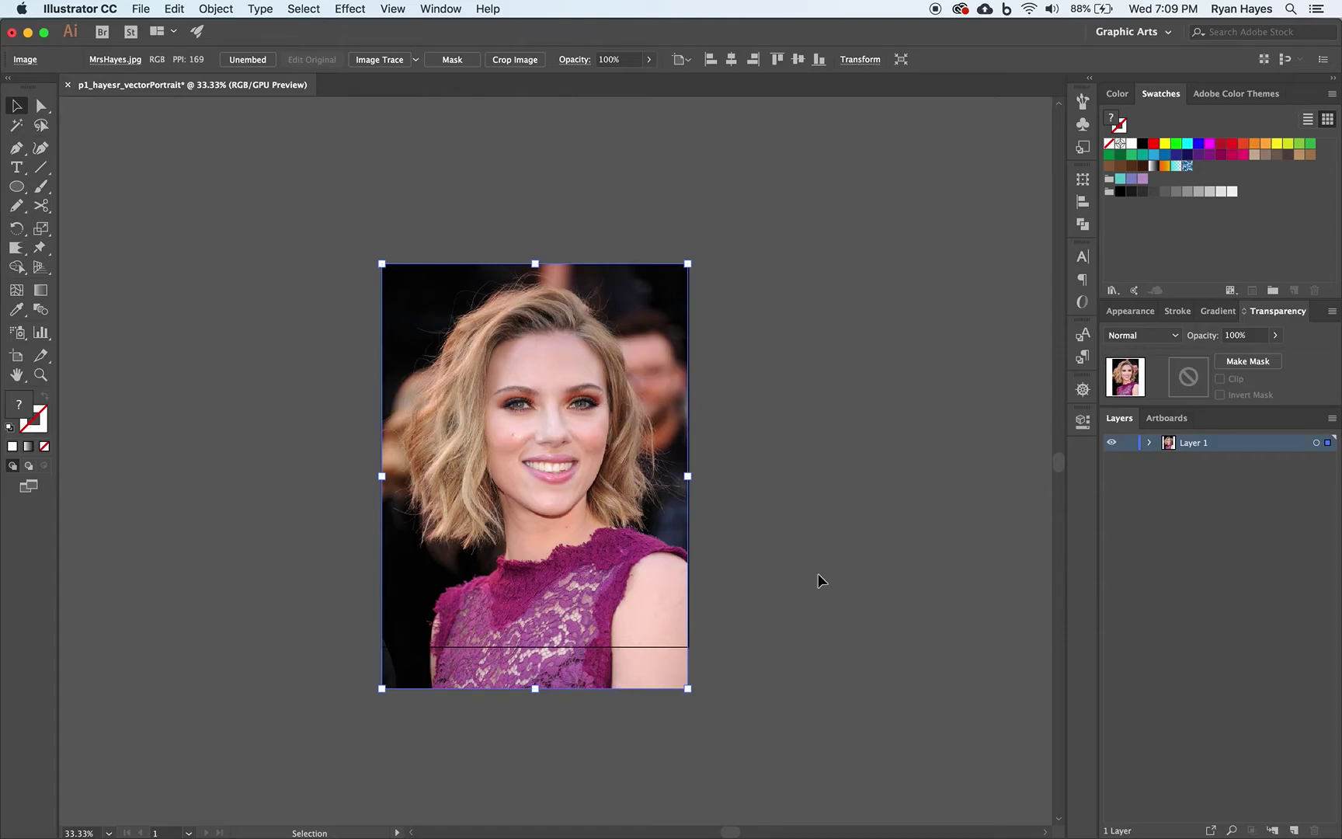
{"action": "key", "text": "super+0"}
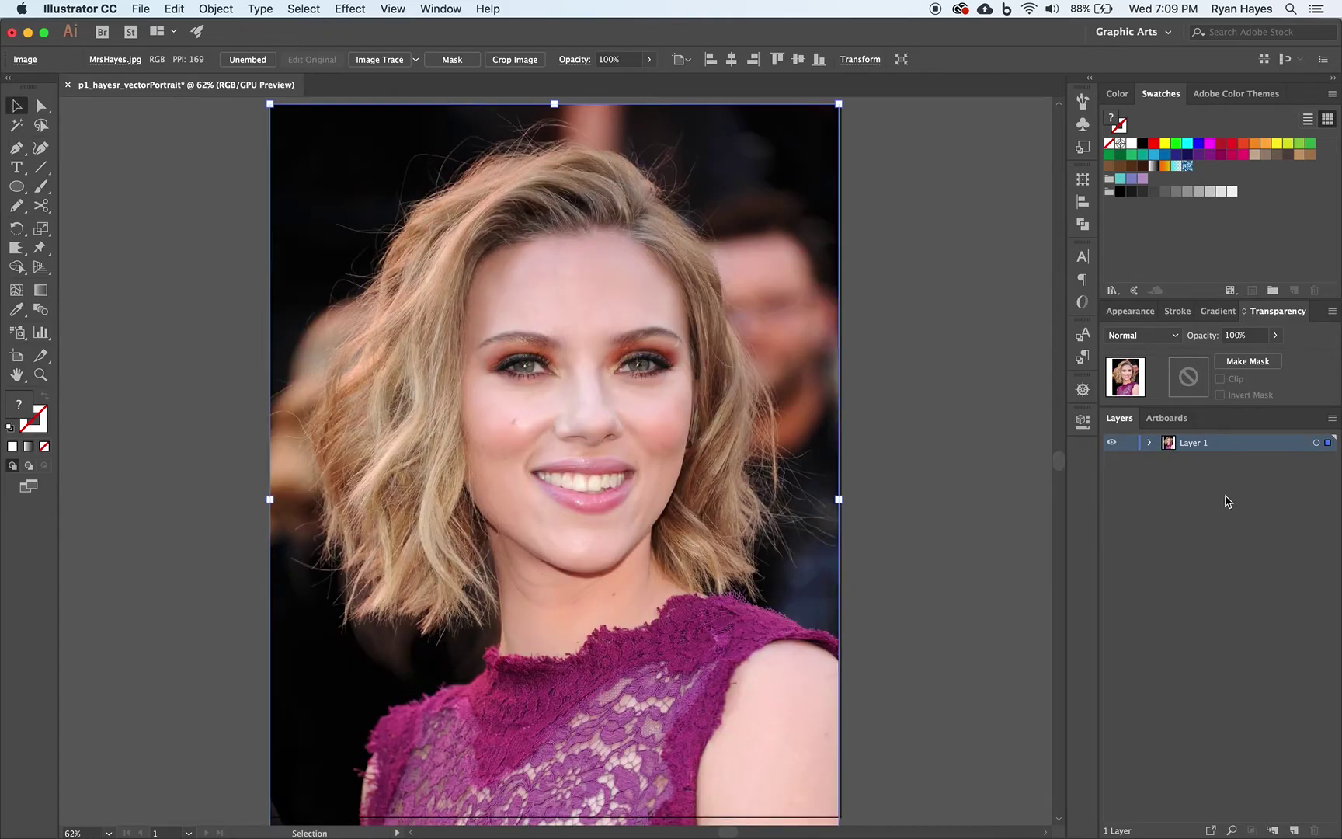
- Rename Layer 1 to Reference and duplicate it as Reference copy
{"action": "double_click", "coordinate": [1194, 445]}
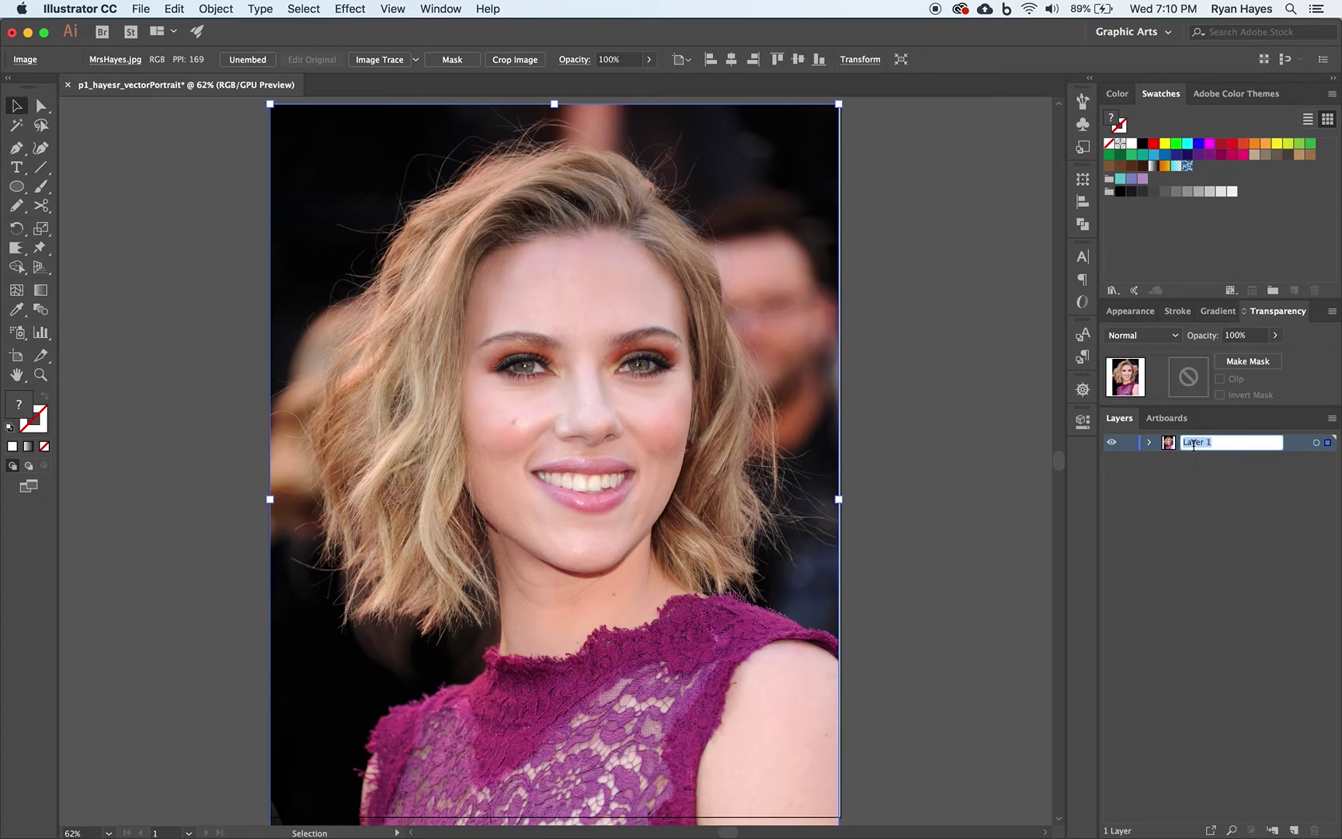
{"action": "type", "text": "Reference"}
{"action": "key", "text": "Return"}
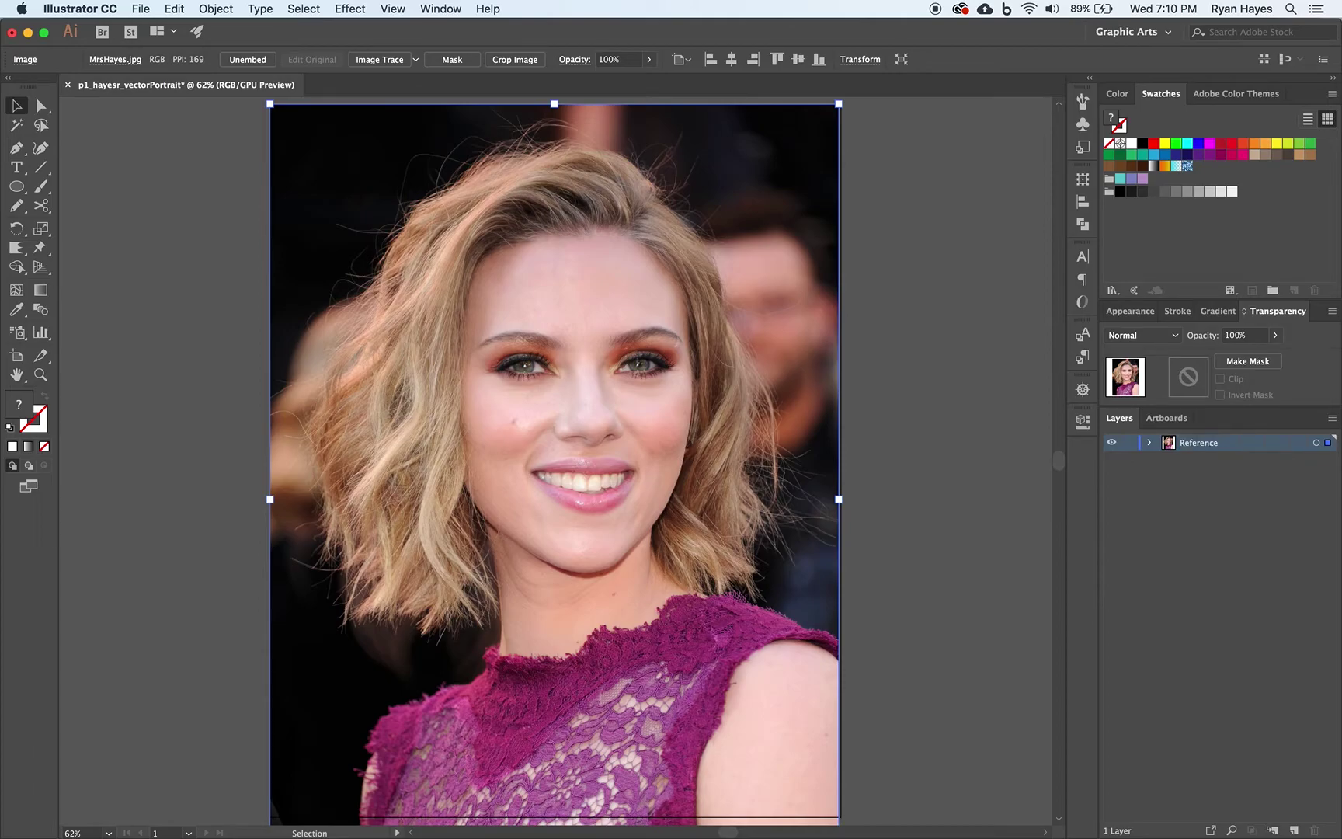
{"action": "left_click", "coordinate": [1200, 444]}
{"action": "left_click_drag", "start_coordinate": [1203, 452], "coordinate": [1294, 830]}
- Rename Reference copy to Posterized and lock the Reference layer beneath it
{"action": "double_click", "coordinate": [1200, 444]}
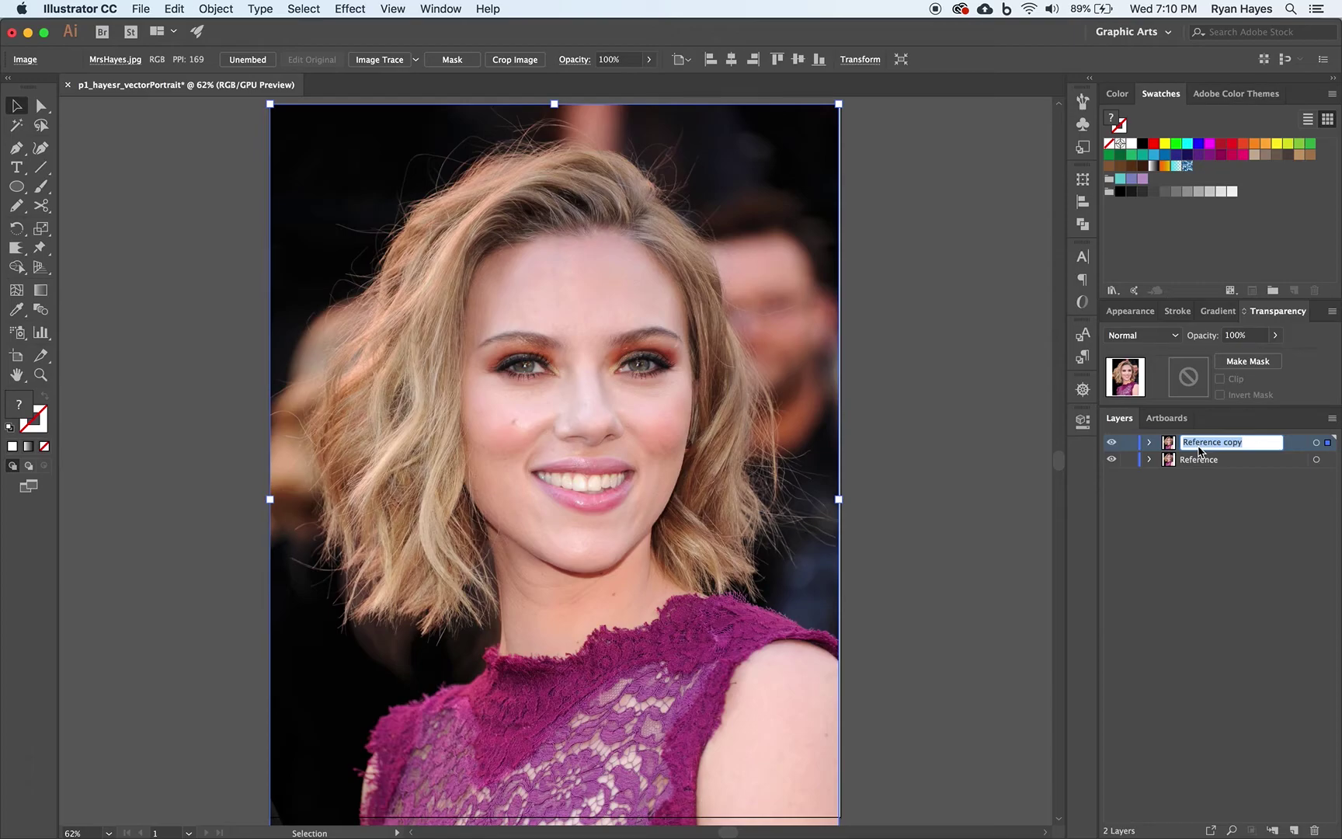
{"action": "type", "text": "Posterized"}
{"action": "key", "text": "Return"}
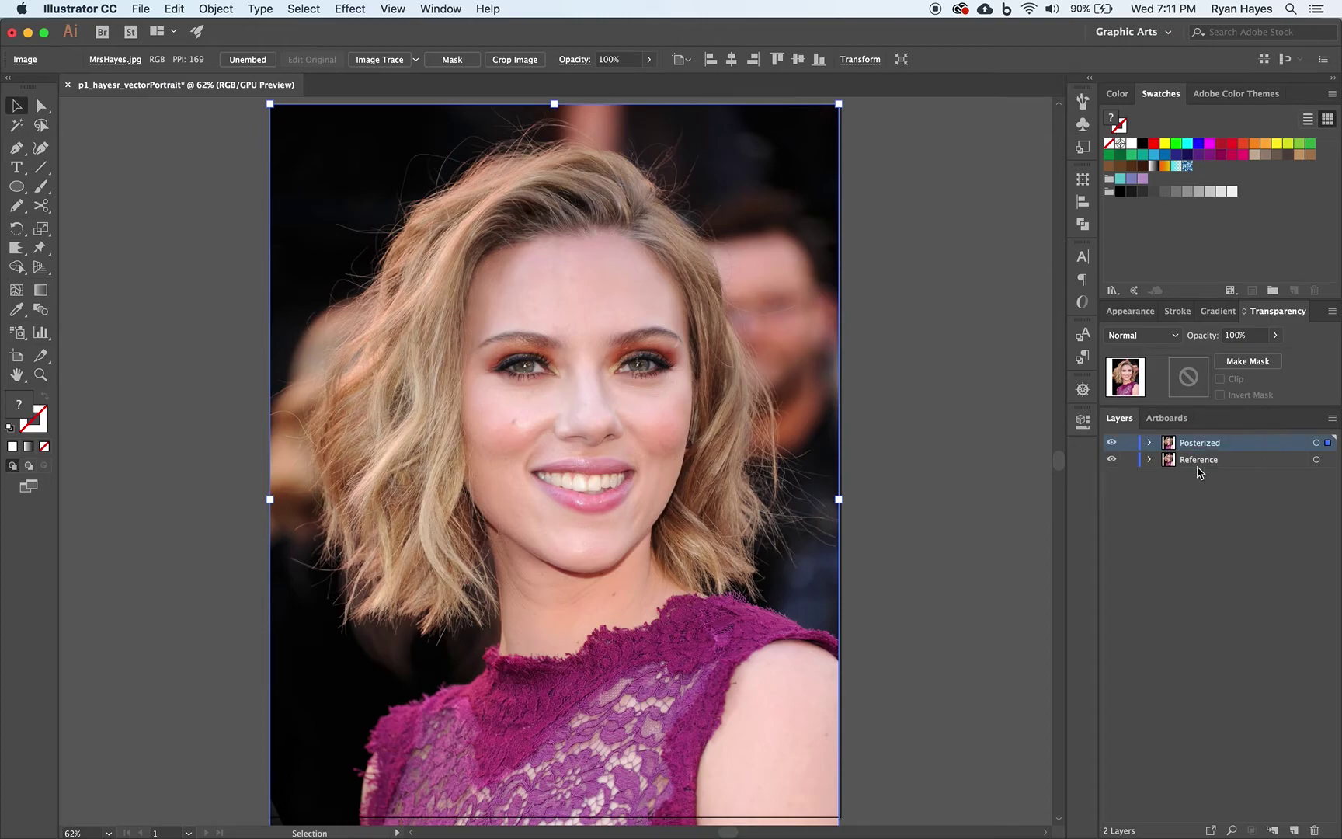
{"action": "left_click", "coordinate": [1128, 459]}
{"action": "left_click", "coordinate": [1203, 462]}
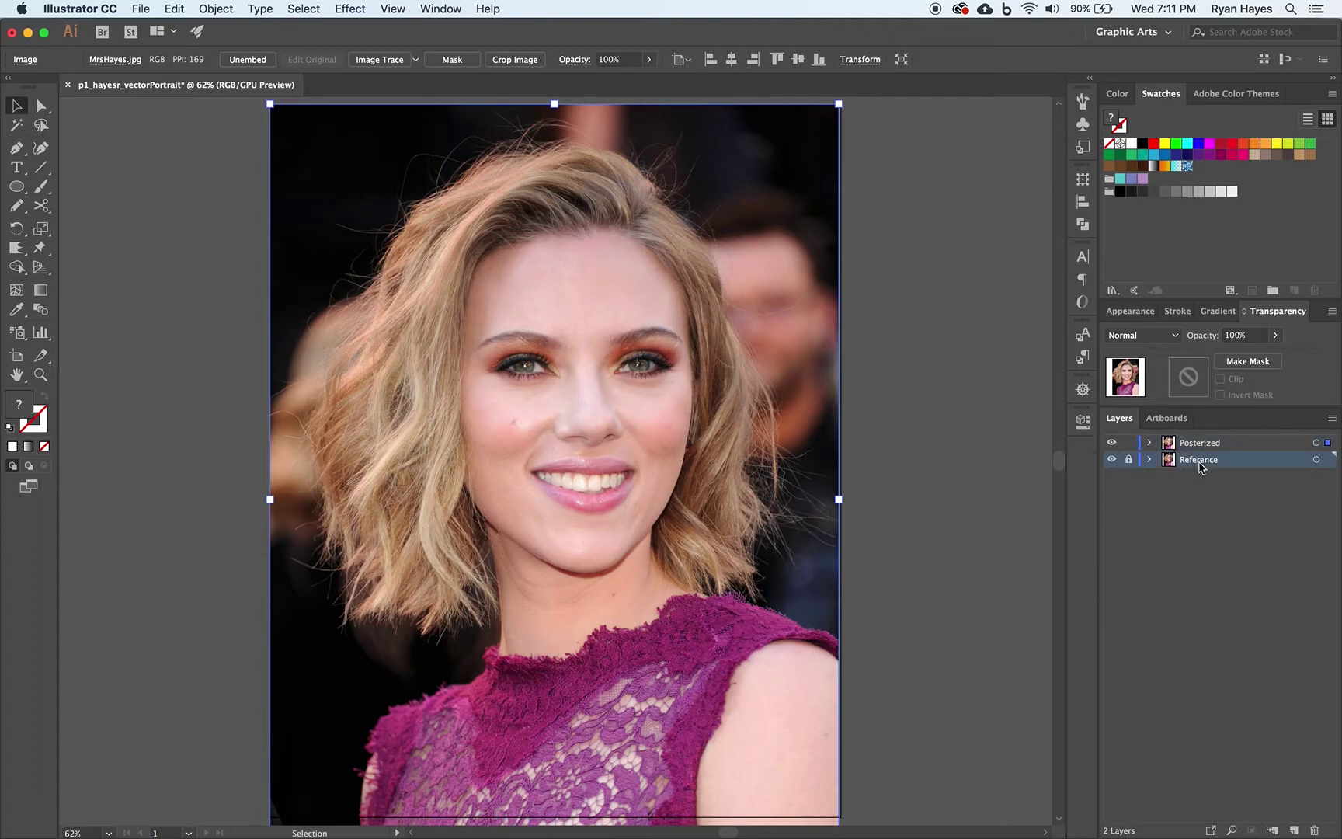
{"action": "left_click", "coordinate": [1191, 444]}
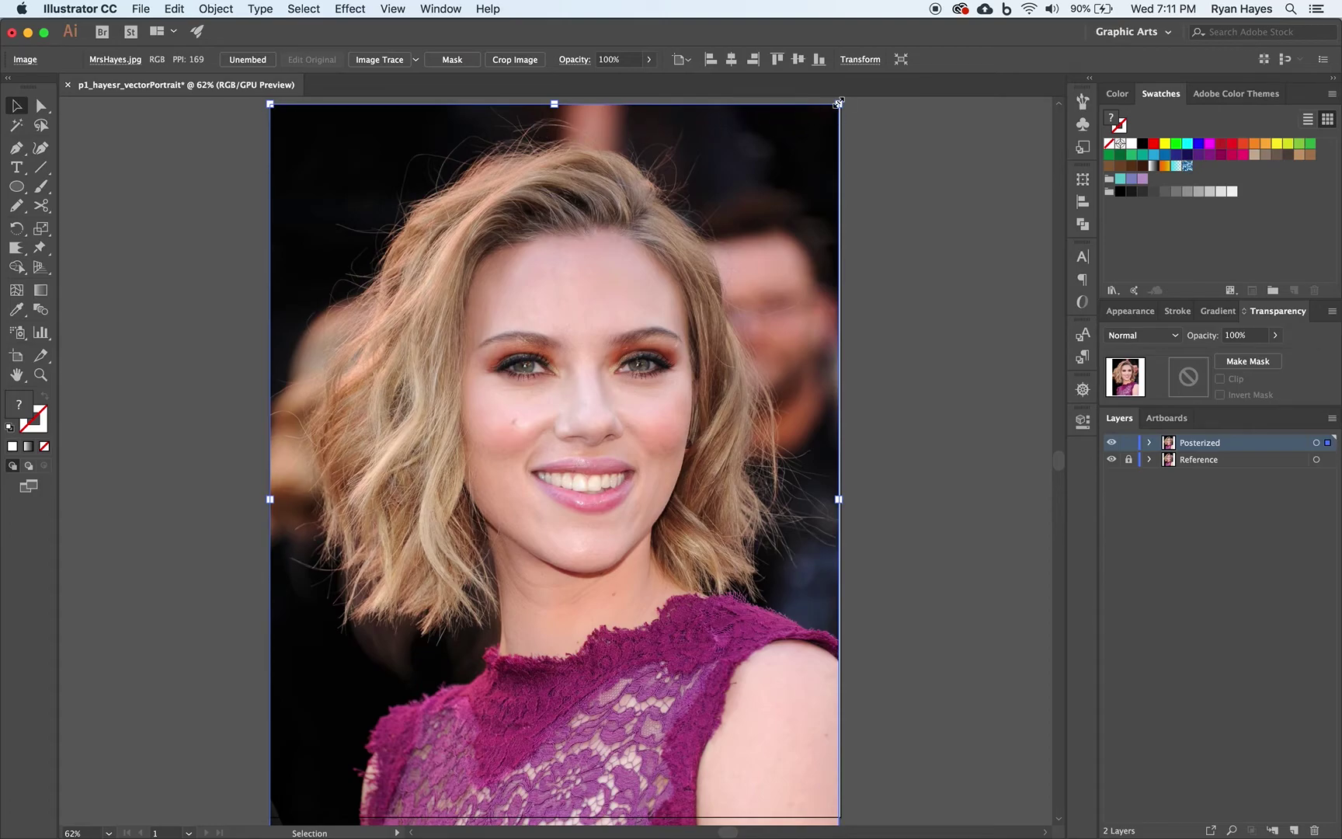
- Apply Effect > Artistic > Poster Edges with edge thickness 2, intensity 1, posterization 2
{"action": "left_click", "coordinate": [356, 9]}
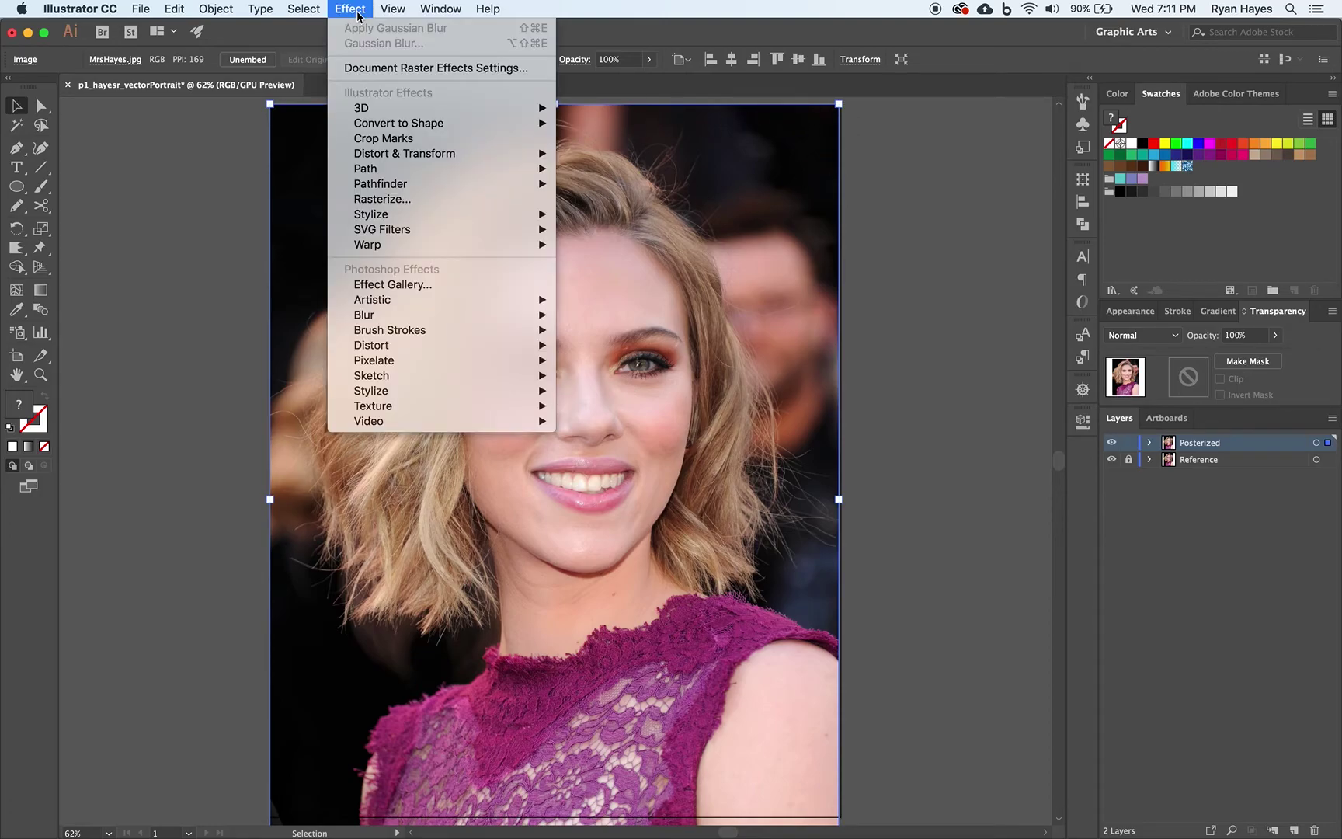
{"action": "mouse_move", "coordinate": [397, 309]}
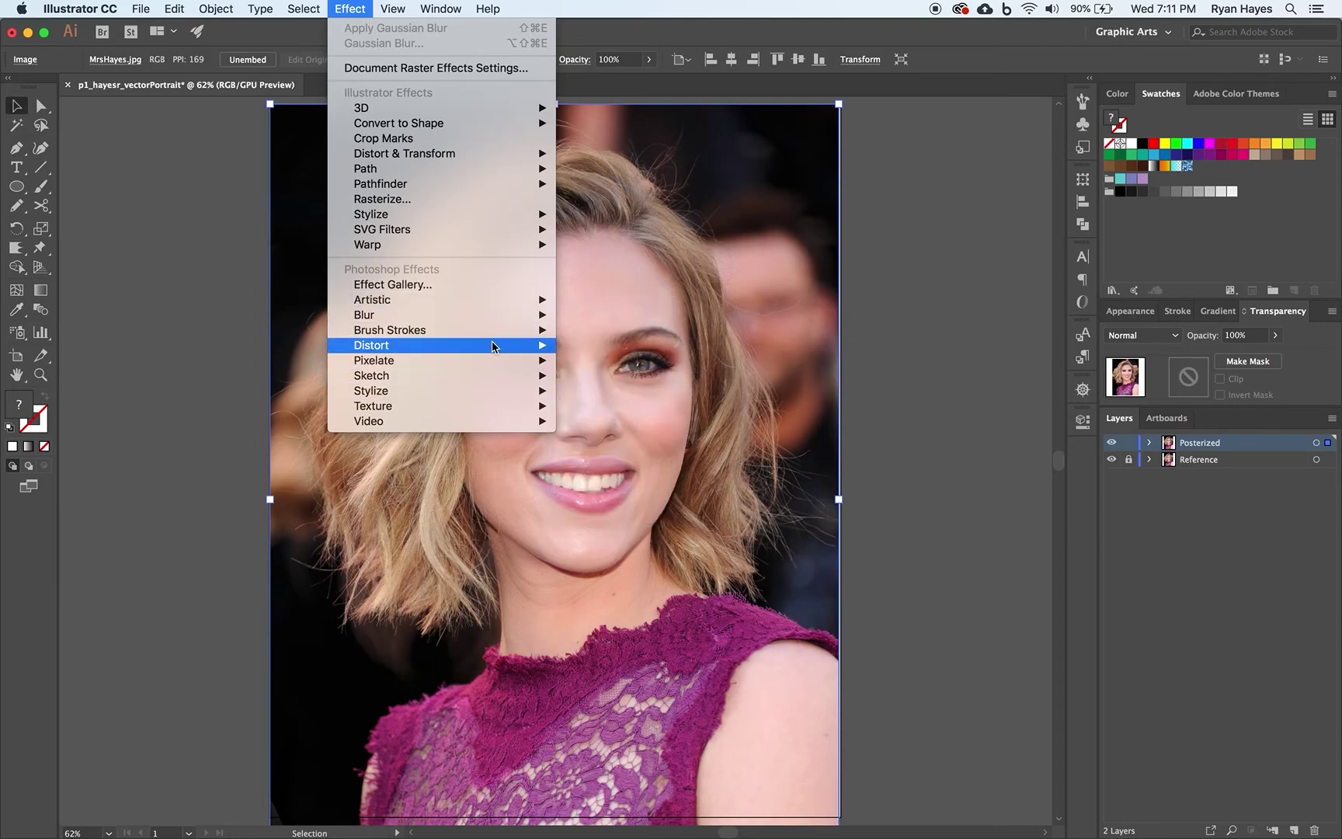
{"action": "mouse_move", "coordinate": [481, 303]}
{"action": "left_click", "coordinate": [610, 435]}
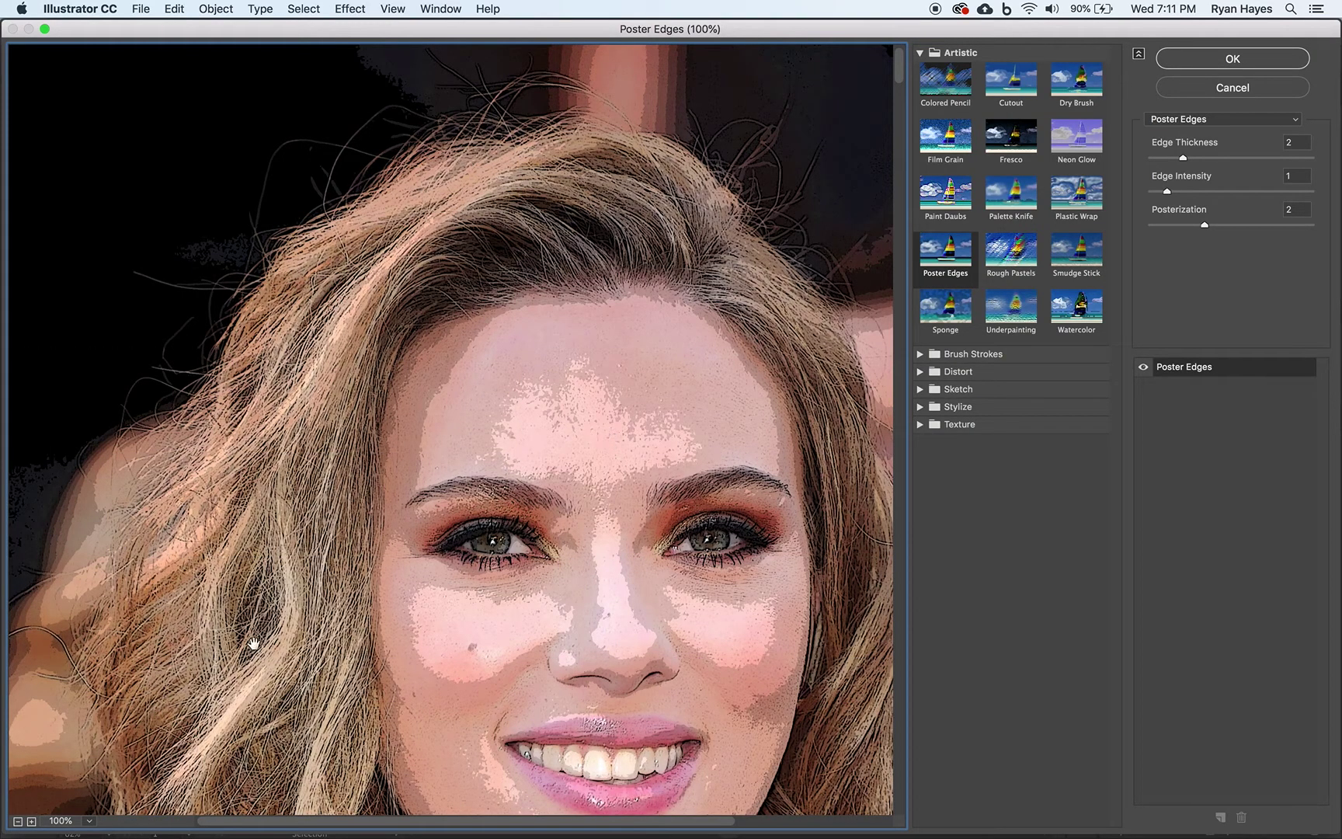
{"action": "left_click", "coordinate": [111, 787], "text": "alt"}
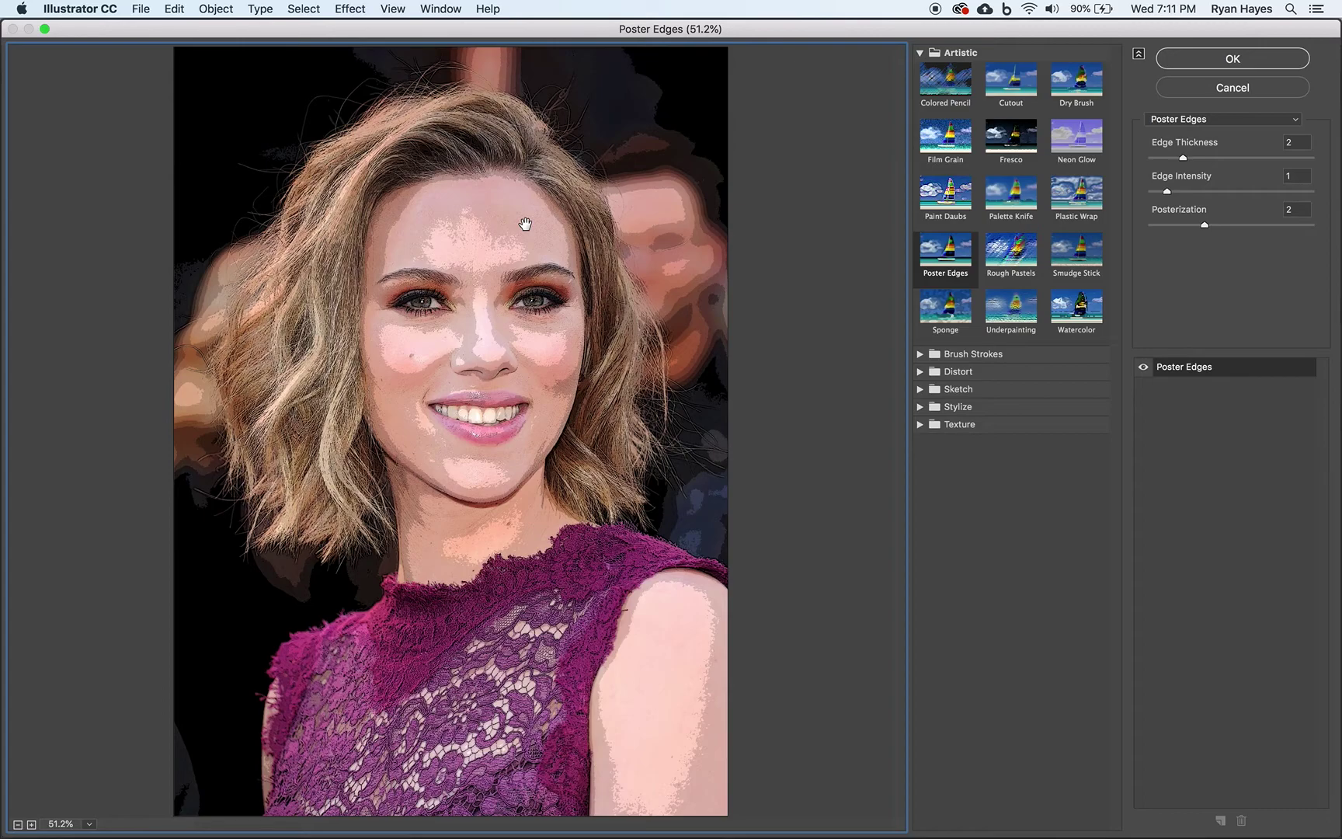
{"action": "left_click", "coordinate": [1172, 225]}
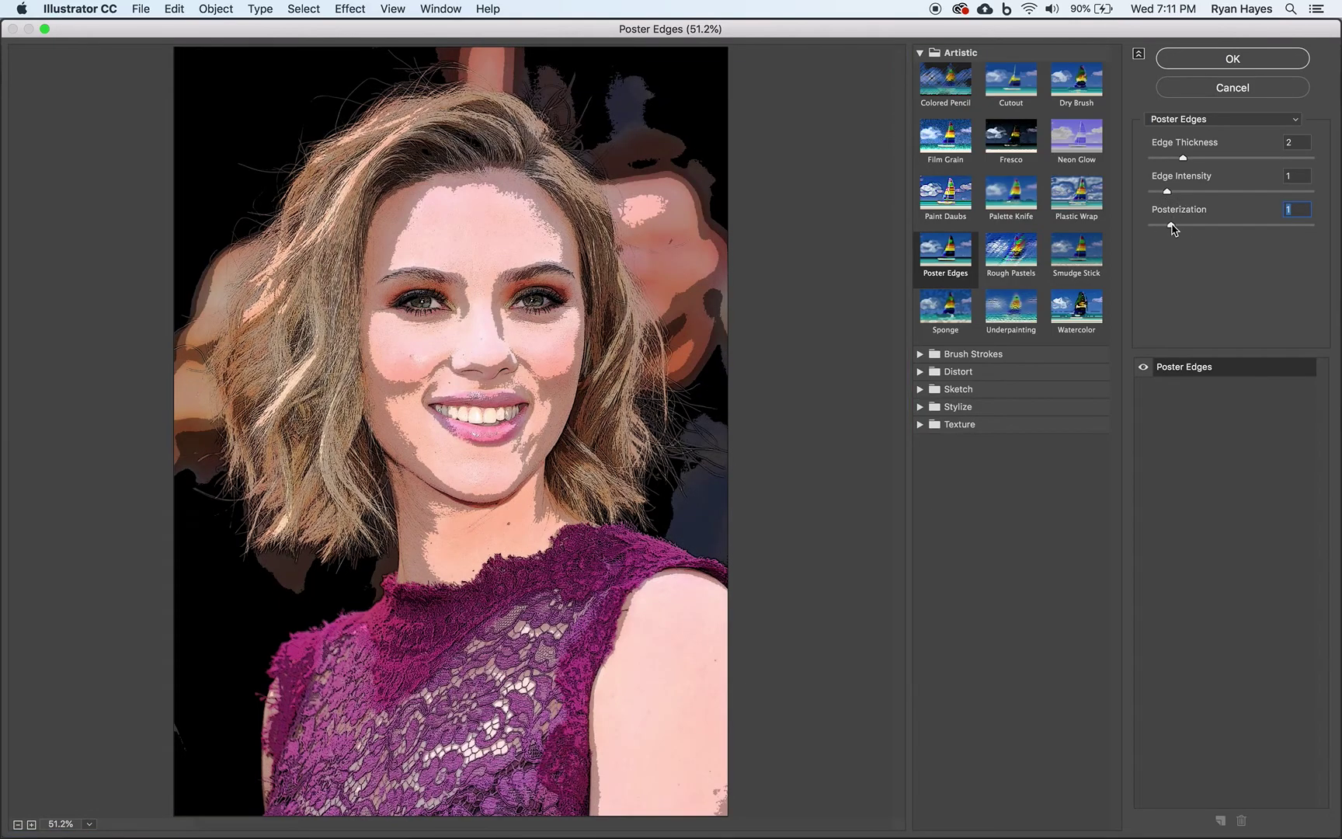
{"action": "left_click", "coordinate": [1237, 224]}
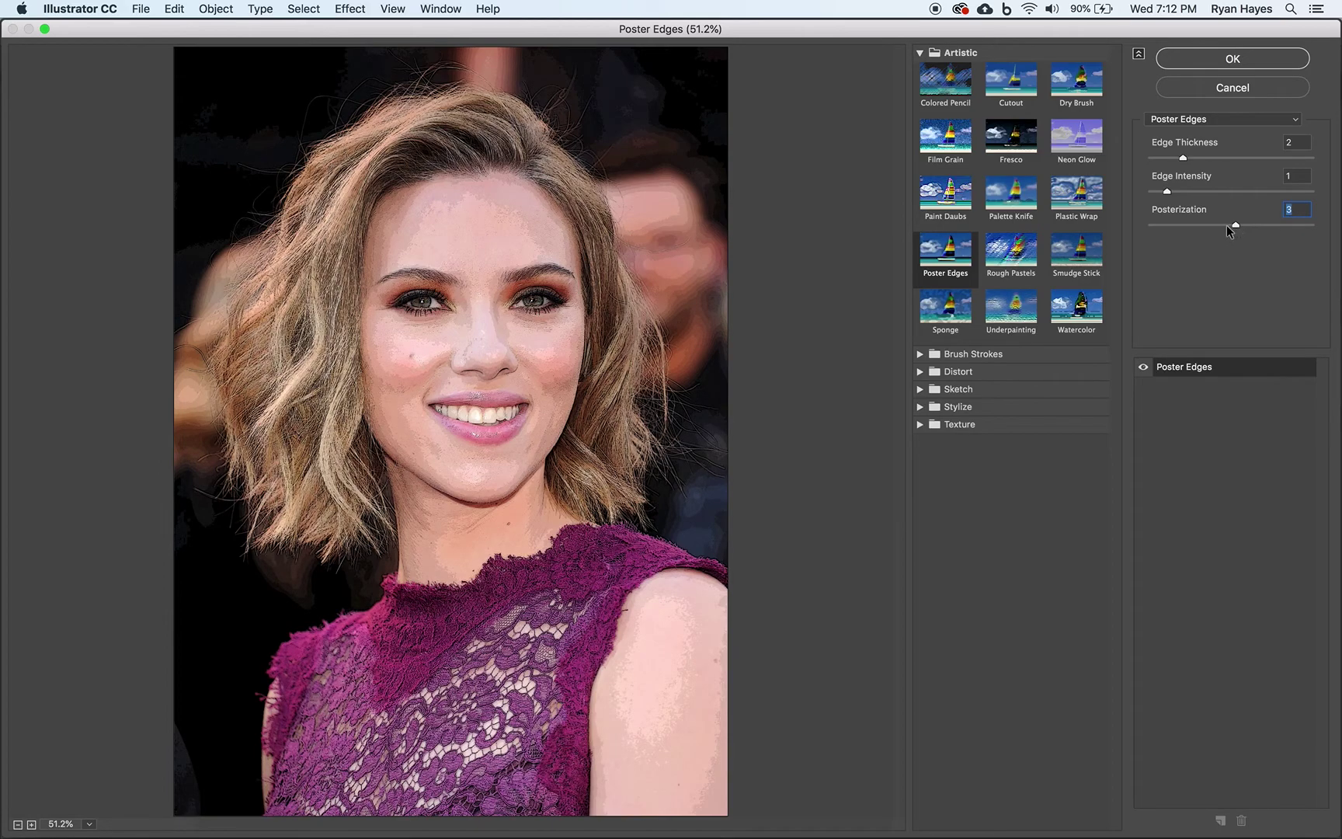
{"action": "left_click", "coordinate": [1200, 224]}
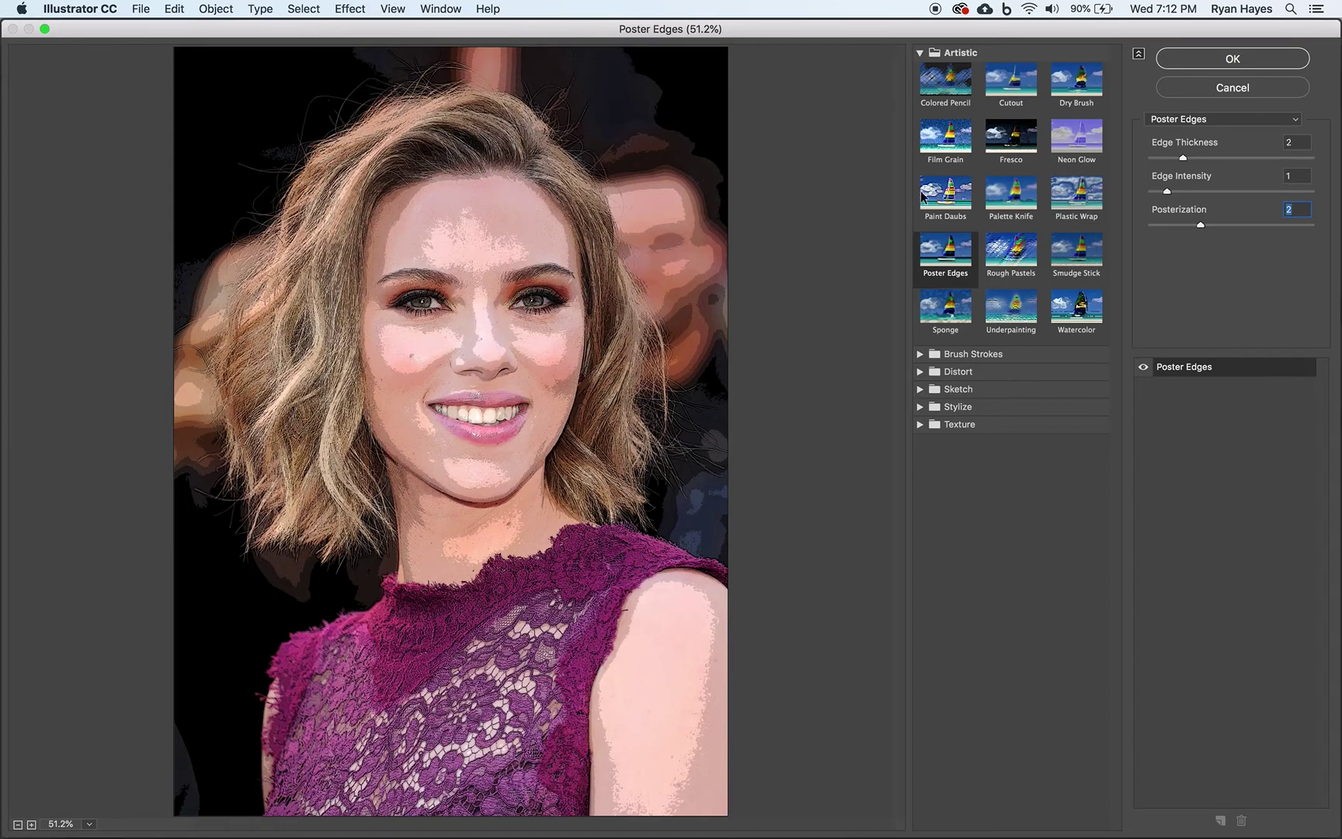
{"action": "left_click", "coordinate": [1235, 59]}
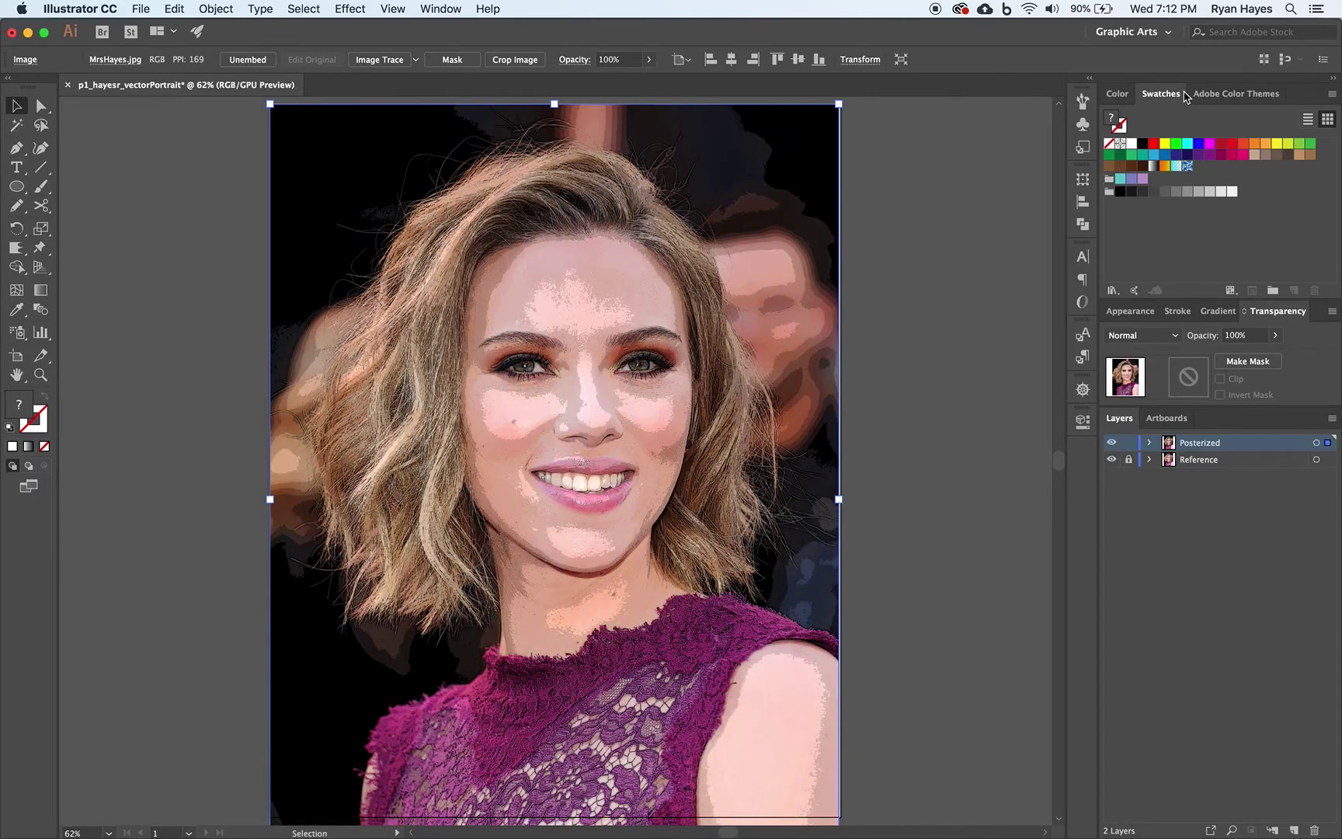
- Lock the Posterized layer in the Layers panel
{"action": "left_click", "coordinate": [1127, 443]}
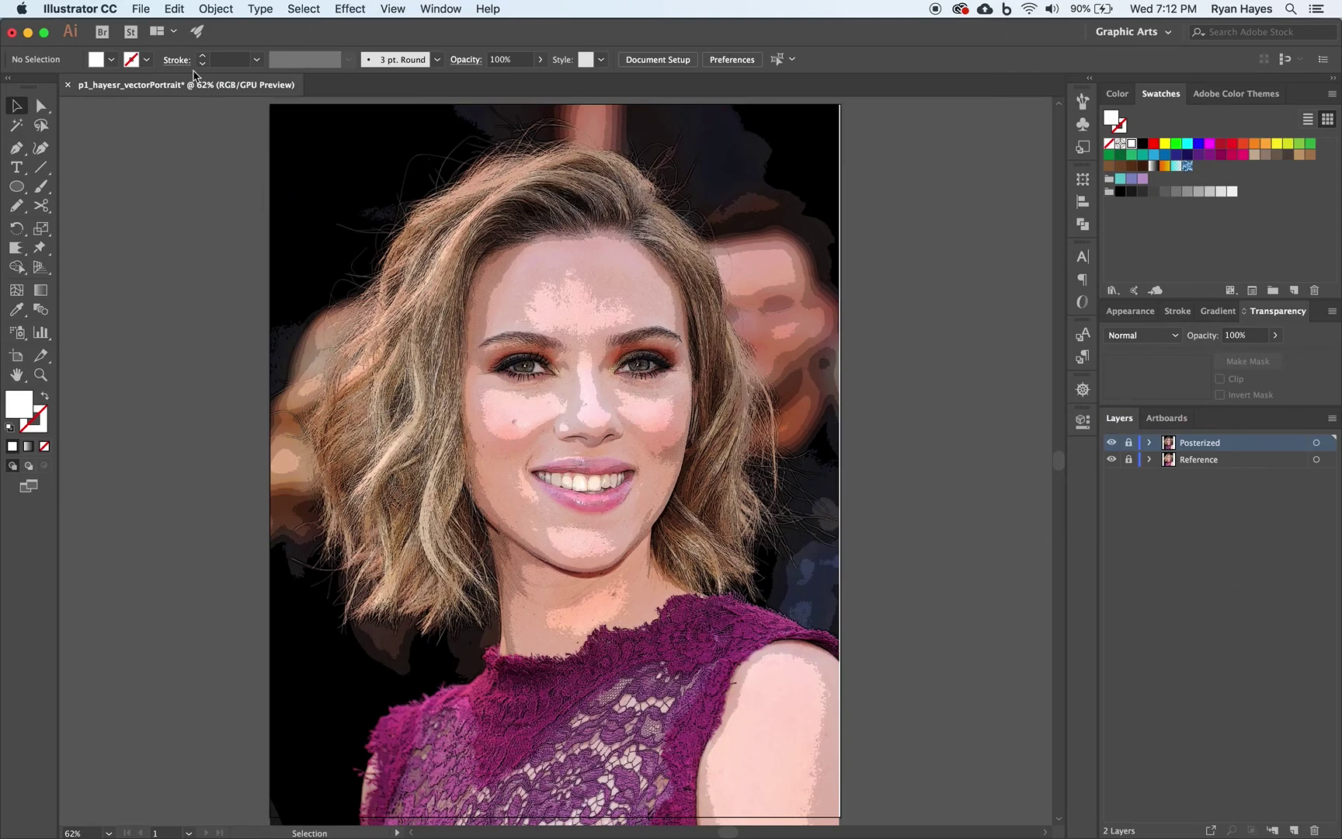
{"action": "left_click", "coordinate": [141, 9]}
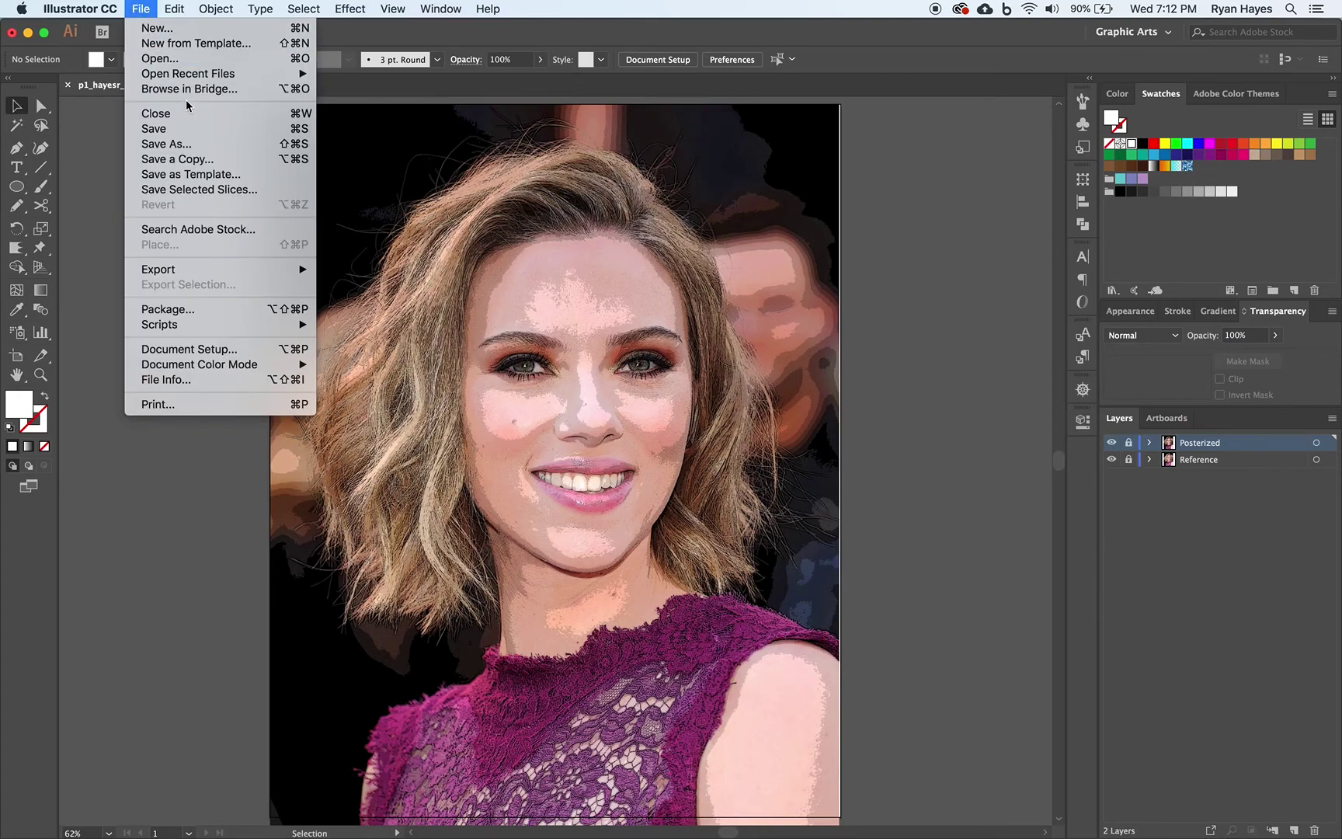
{"action": "left_click", "coordinate": [188, 146]}
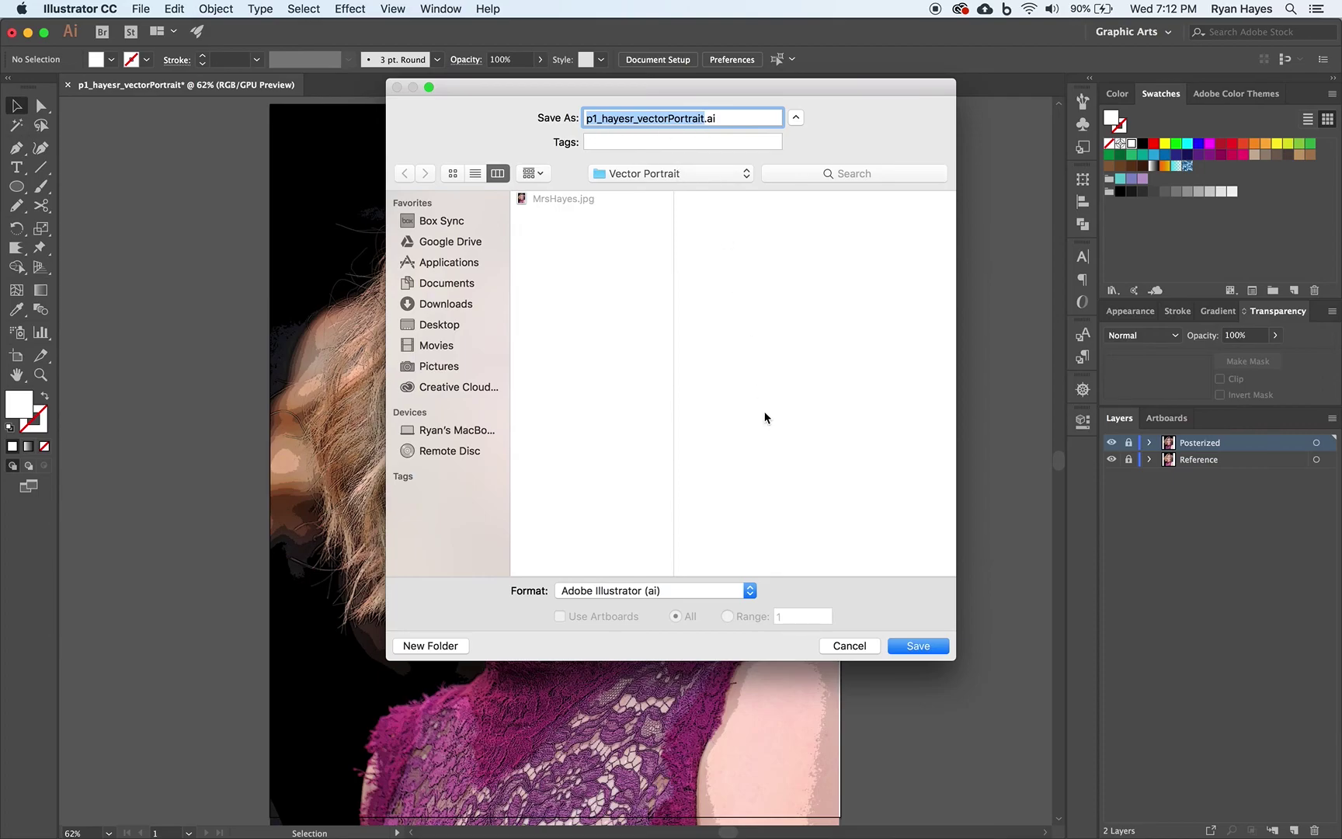
{"action": "left_click", "coordinate": [912, 645]}
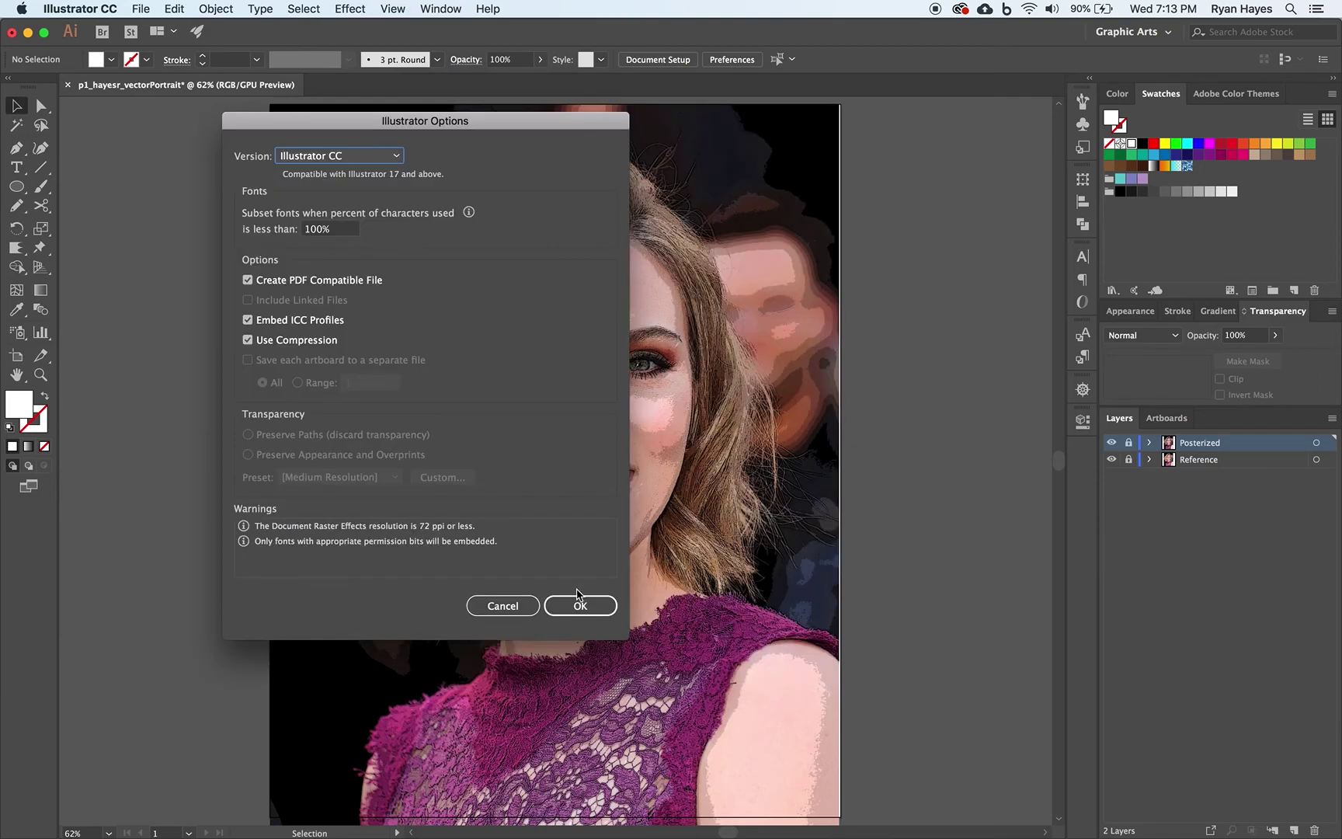
{"action": "left_click", "coordinate": [581, 607]}
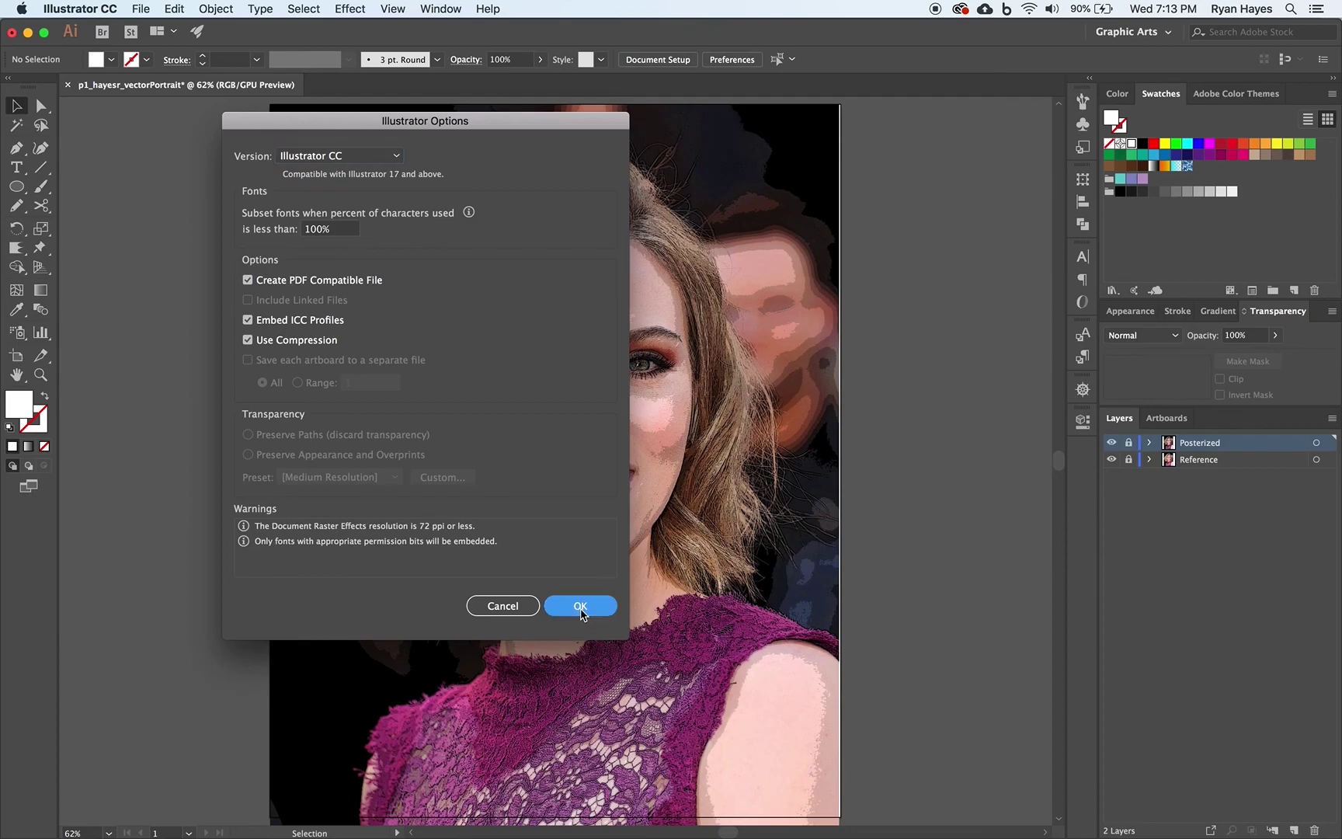